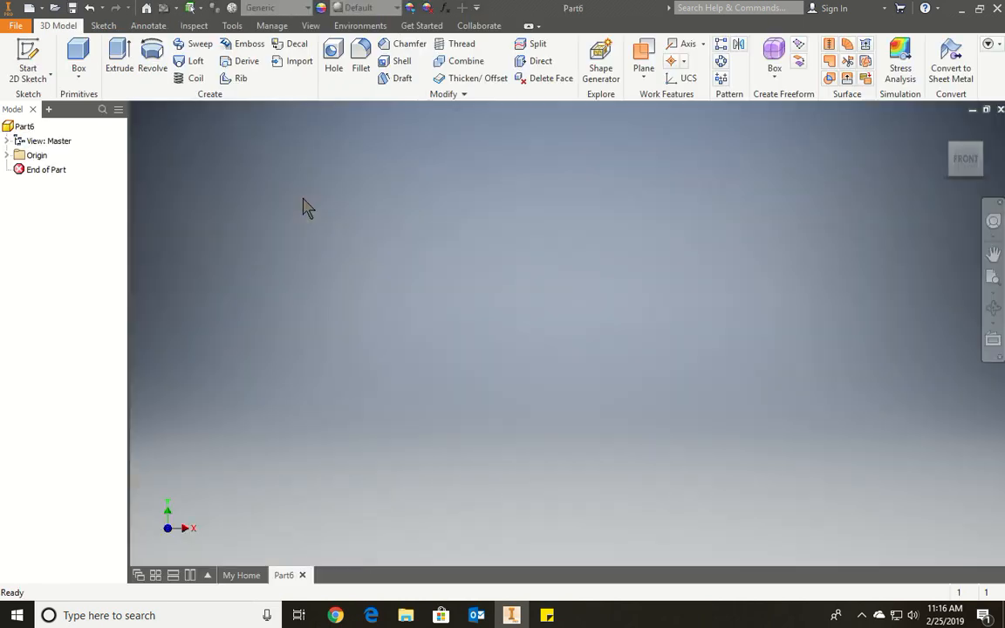
click(27, 54)
click(6, 155)
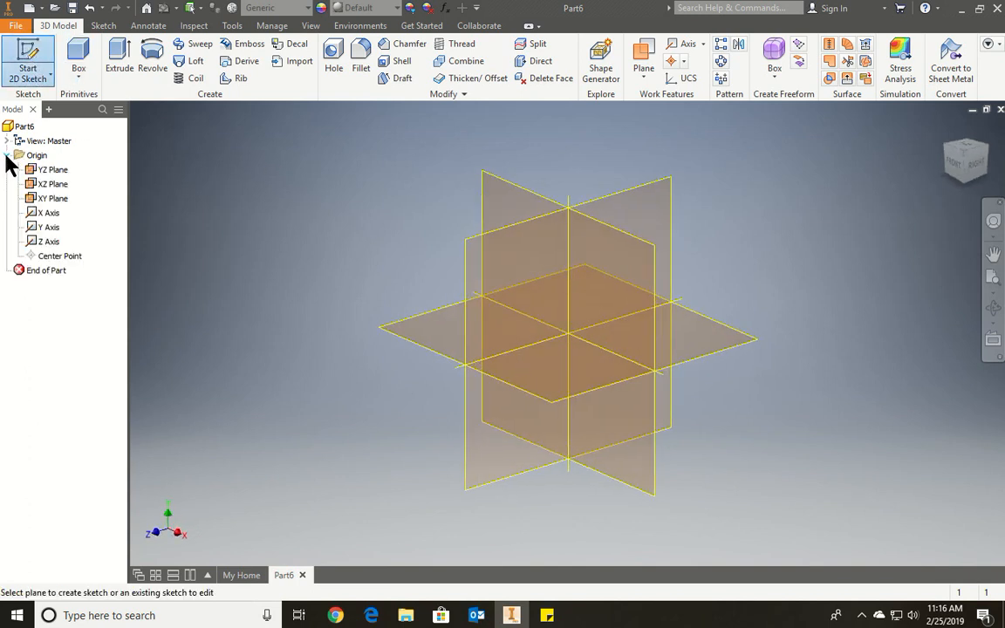
click(54, 170)
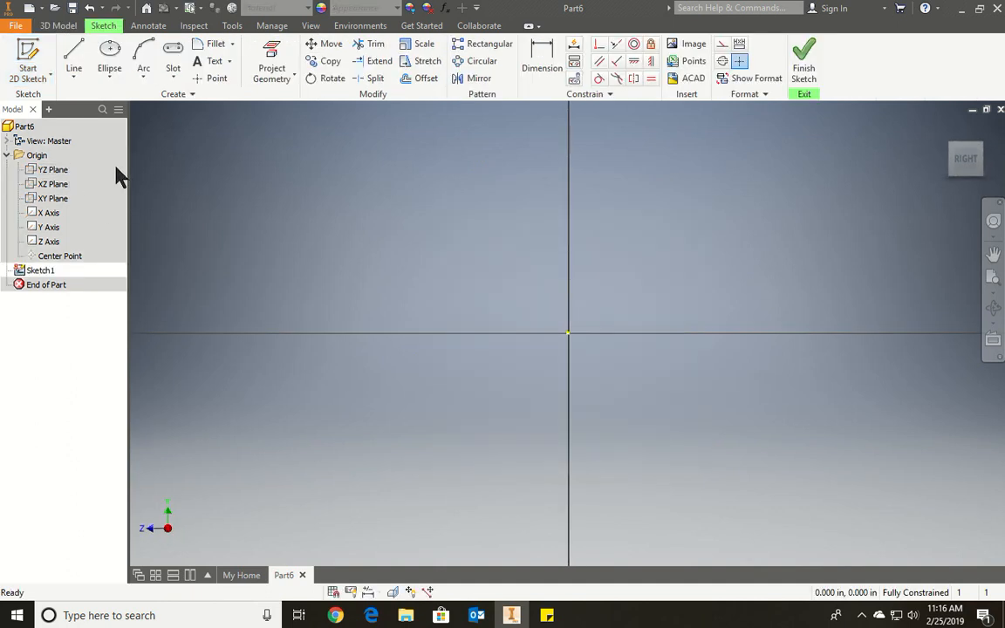
click(109, 79)
click(146, 111)
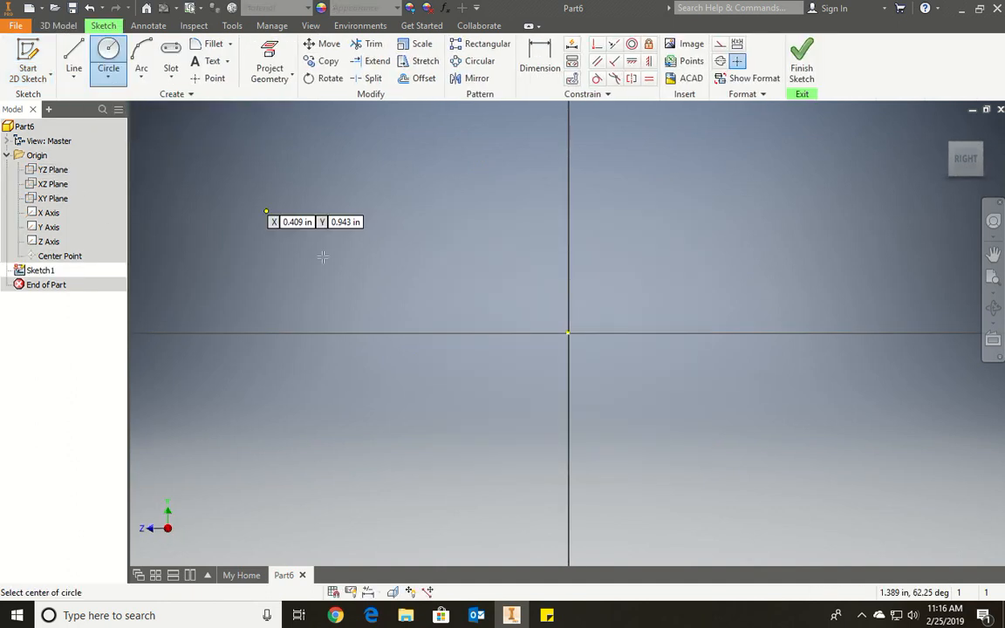
click(569, 333)
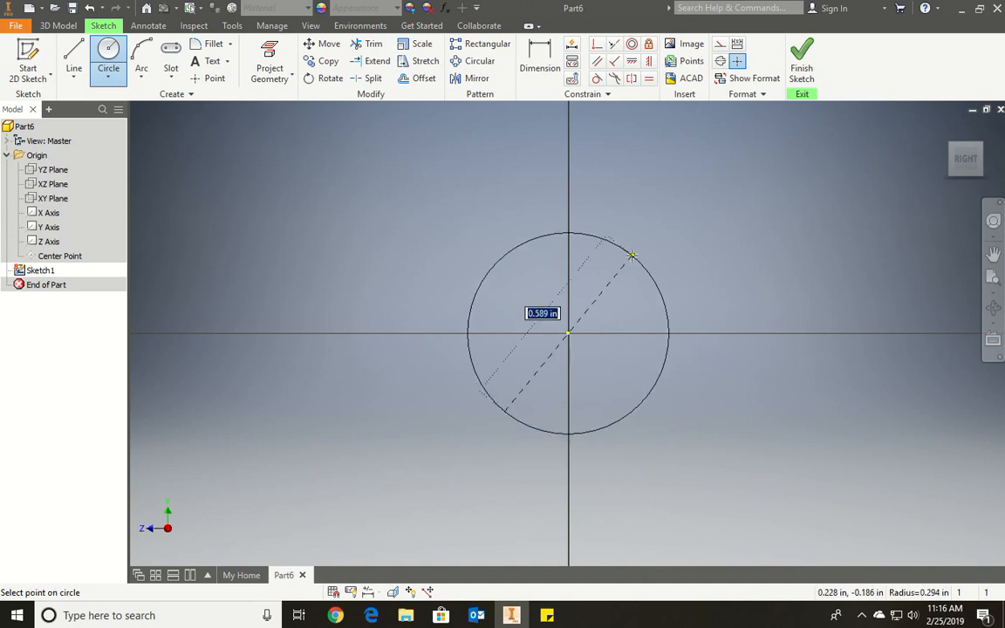
text(.75)
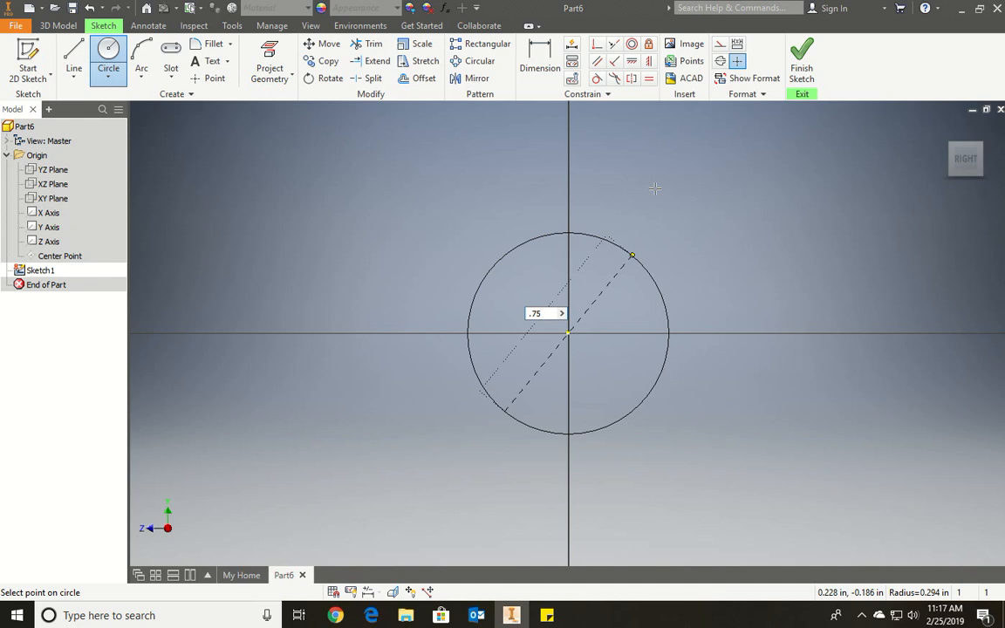
click(804, 68)
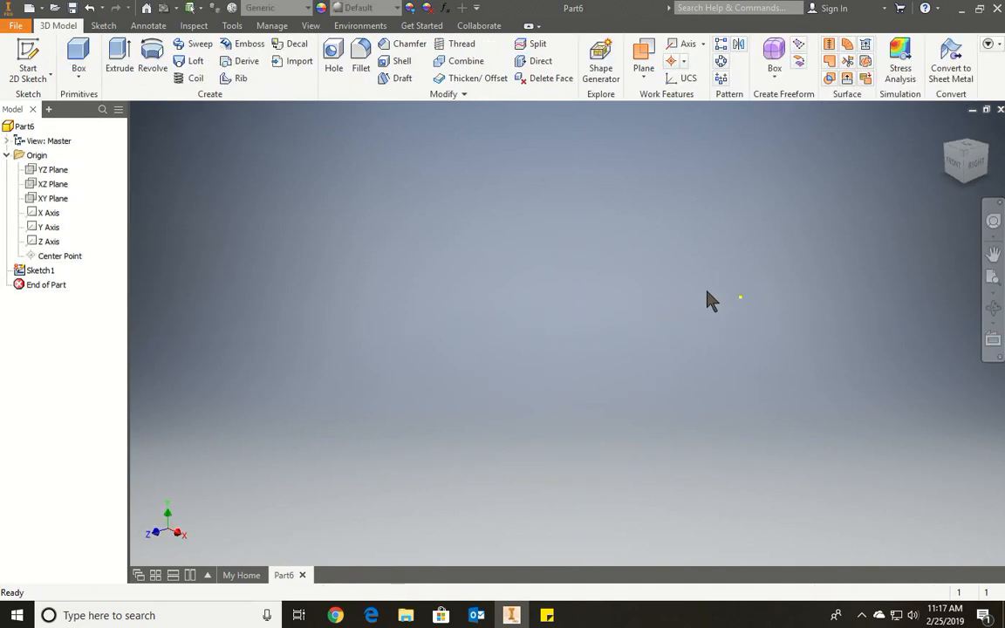
click(945, 129)
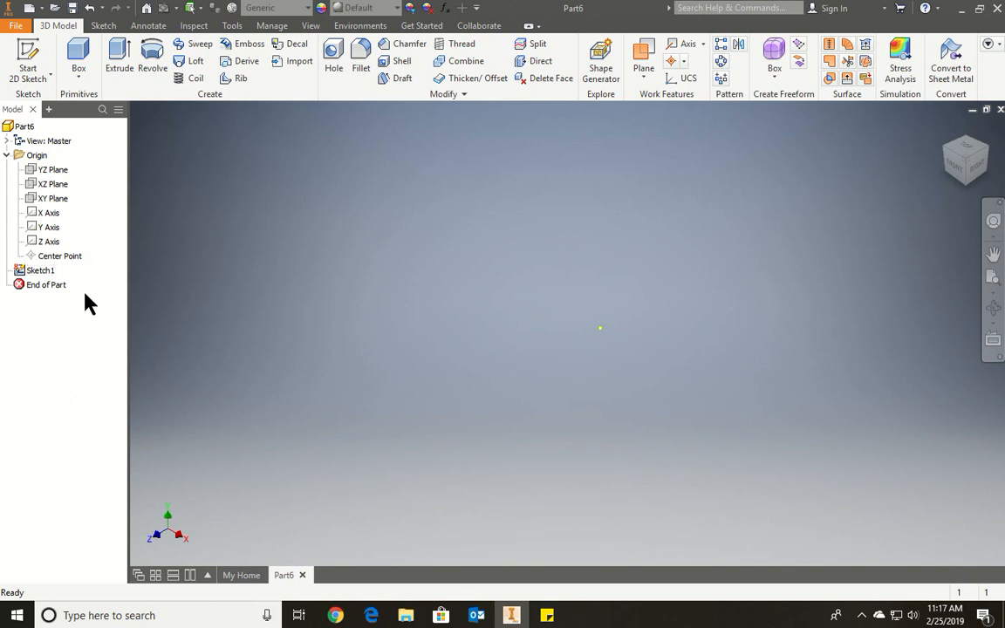
right_click(39, 272)
click(66, 311)
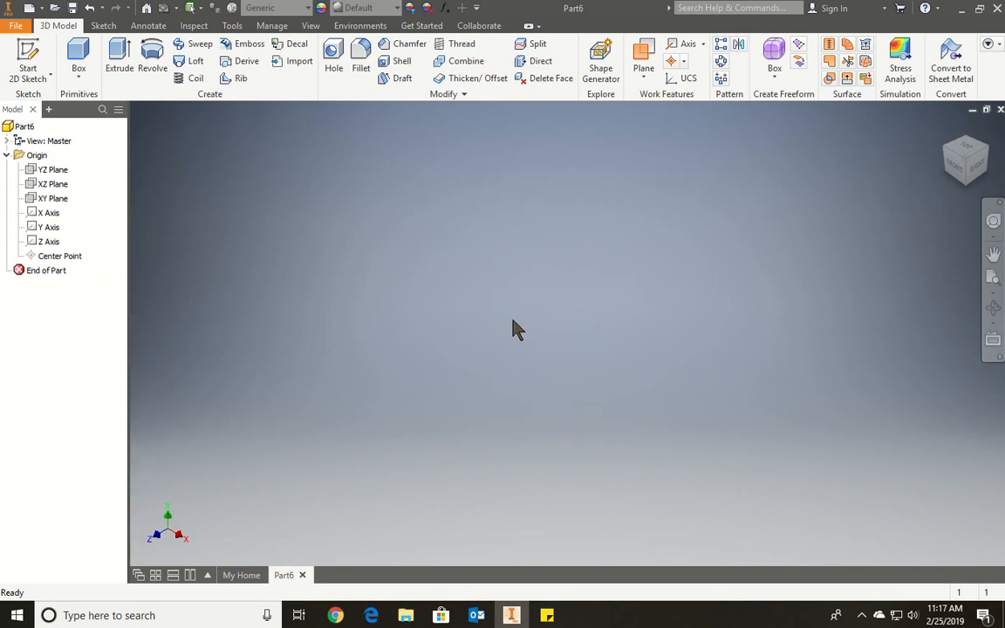
Sketch a 0.75 in diameter circle centred on the origin on the YZ plane
click(28, 59)
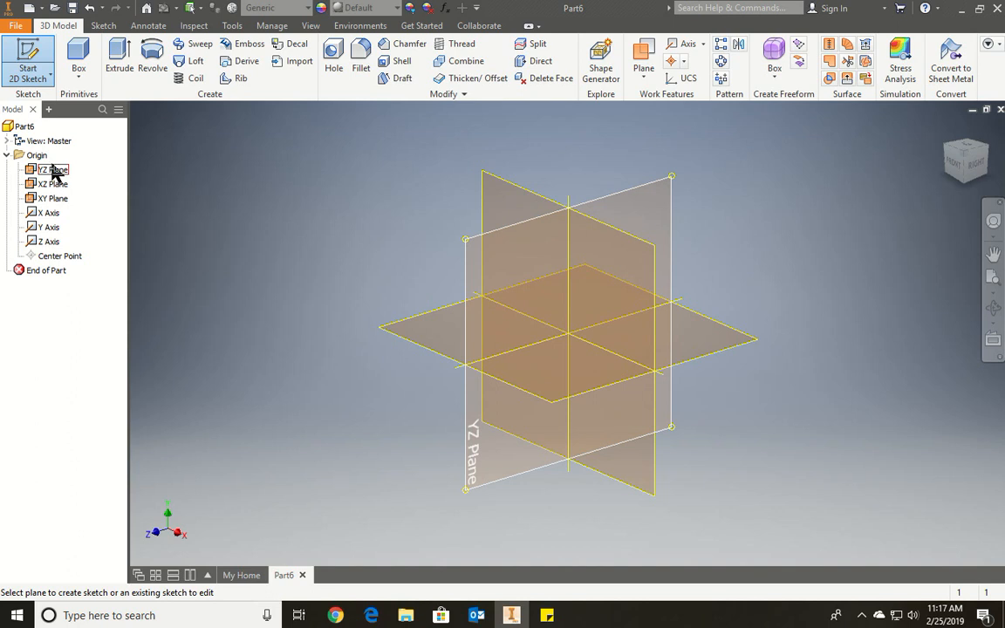
click(61, 171)
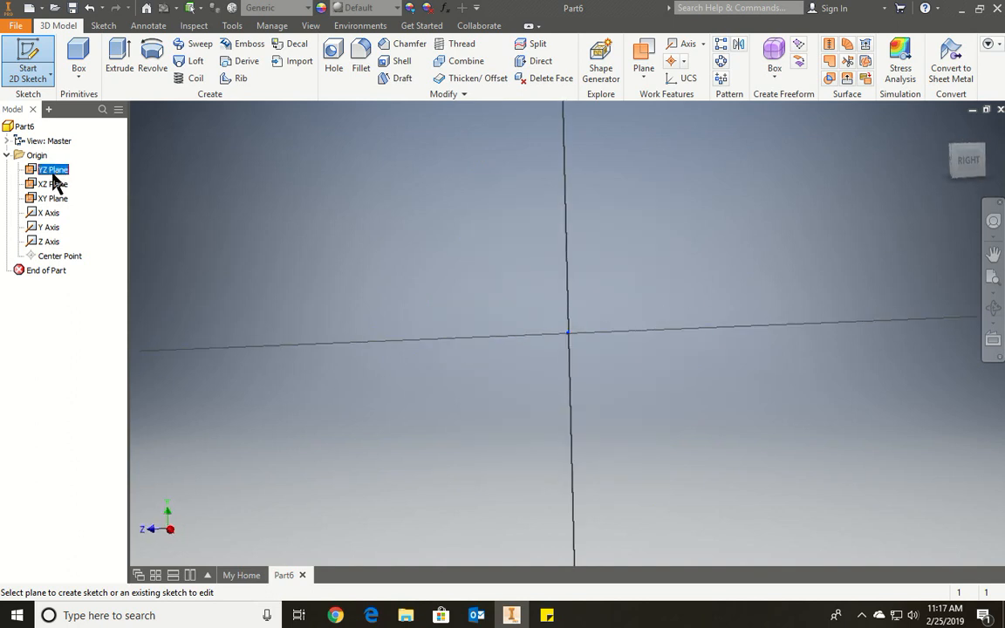
click(107, 60)
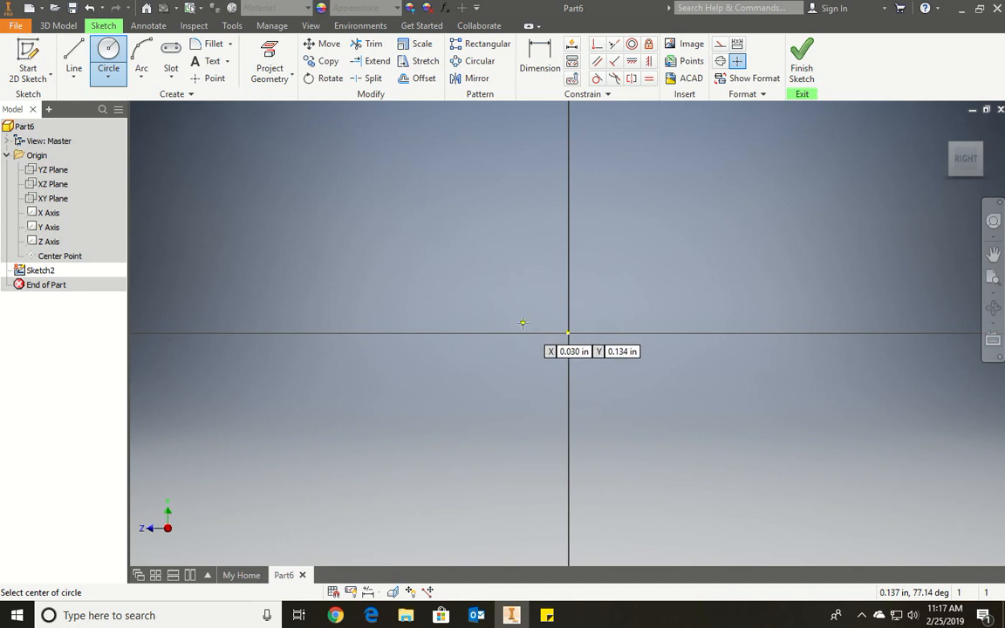
click(568, 334)
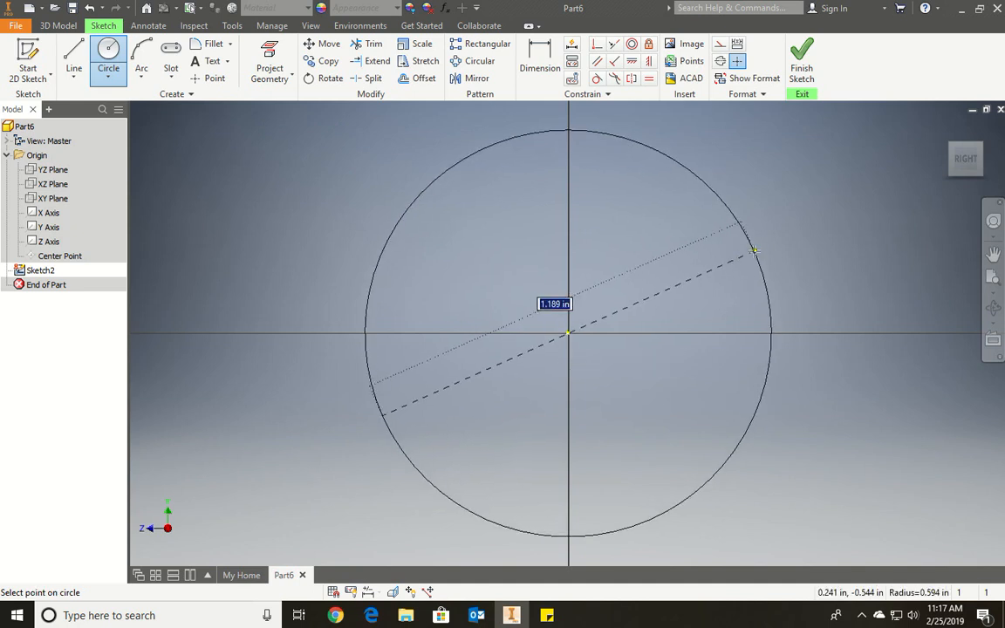
text(.75)
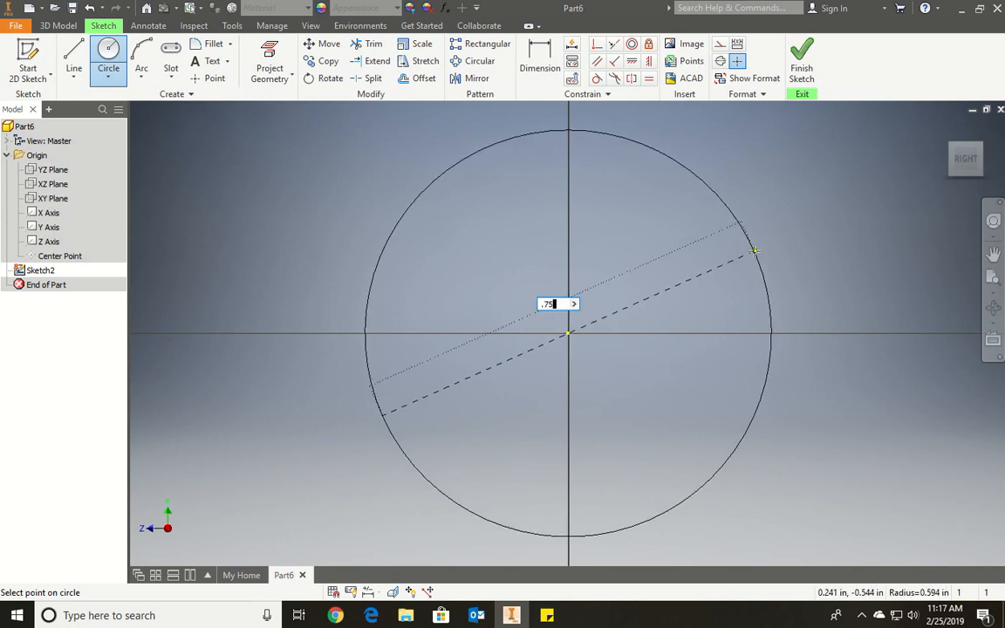
key(Return)
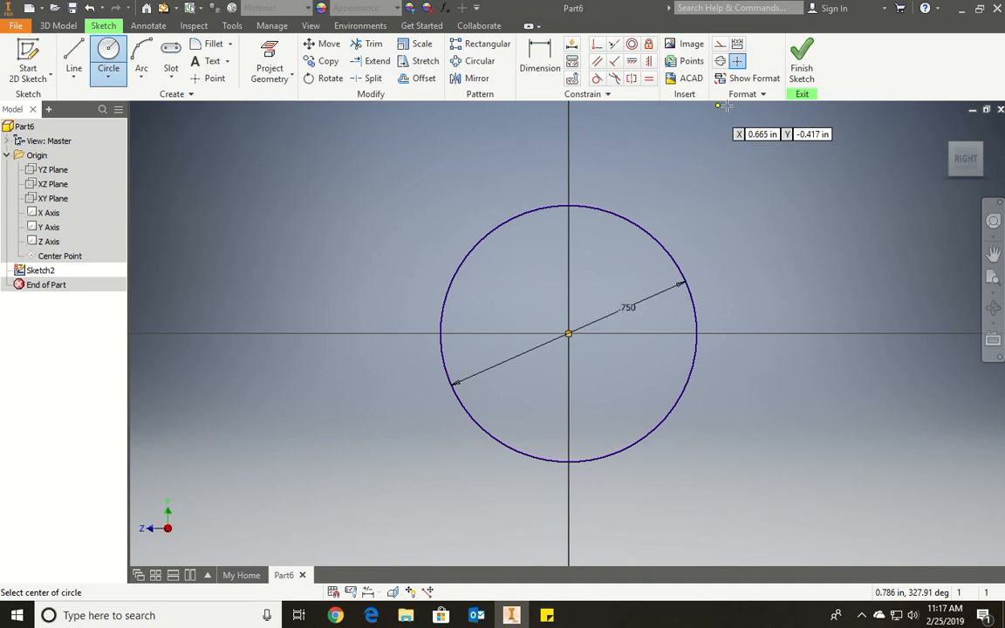
Extrude the circle 3 in in the reversed direction, along negative X, as a solid cylinder
click(59, 25)
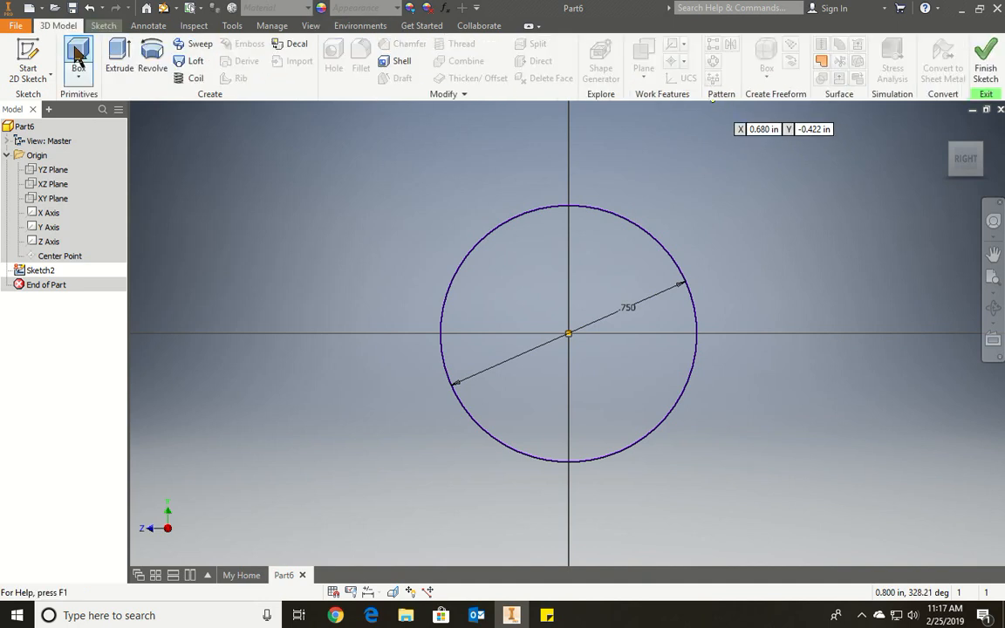
click(117, 56)
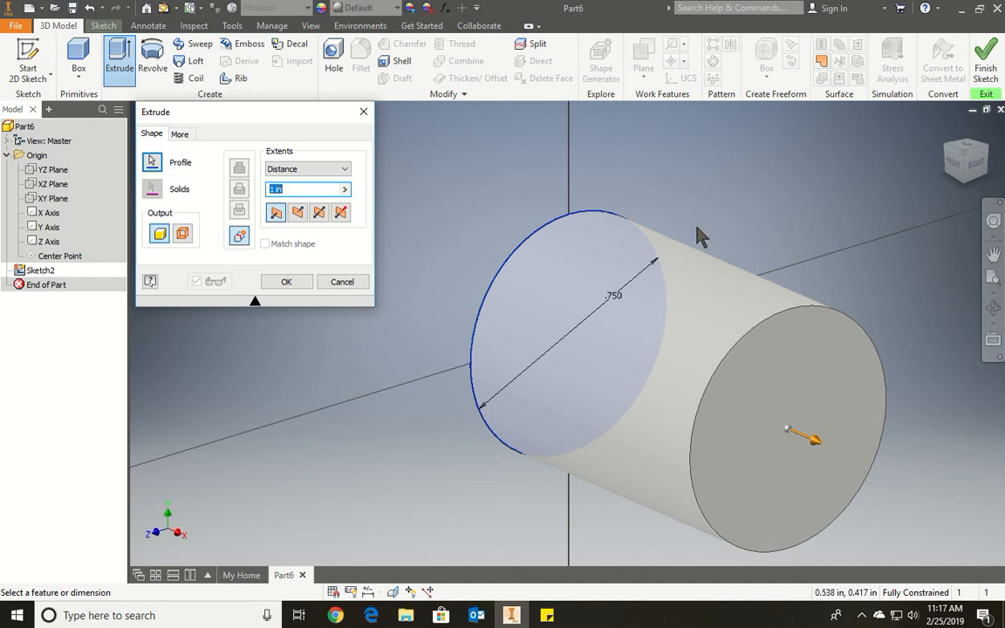
text(3)
scroll(498, 246, up, 5)
scroll(498, 246, down, 4)
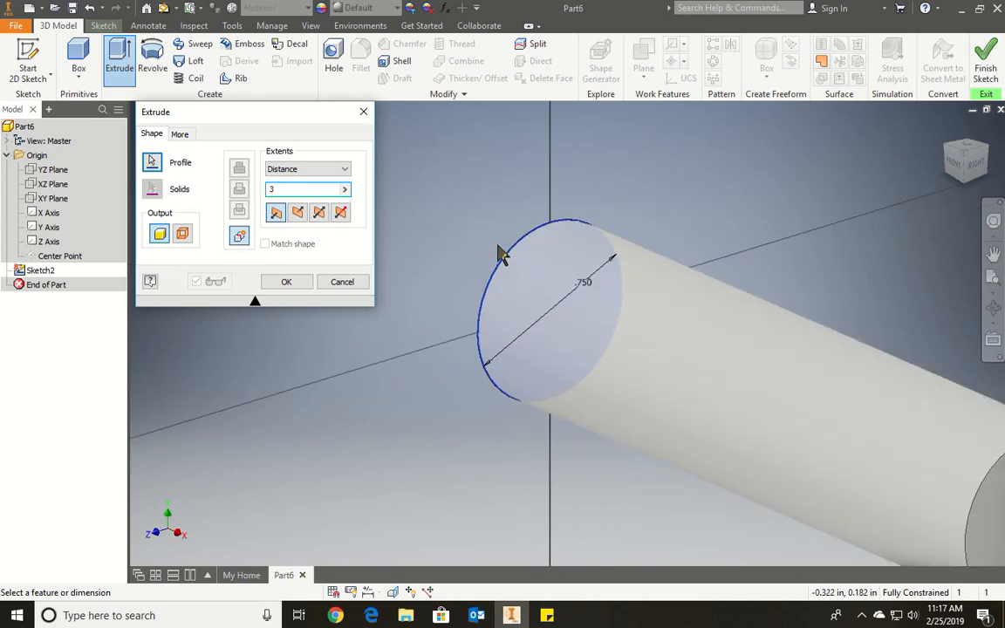
click(298, 213)
click(318, 215)
scroll(507, 268, up, 5)
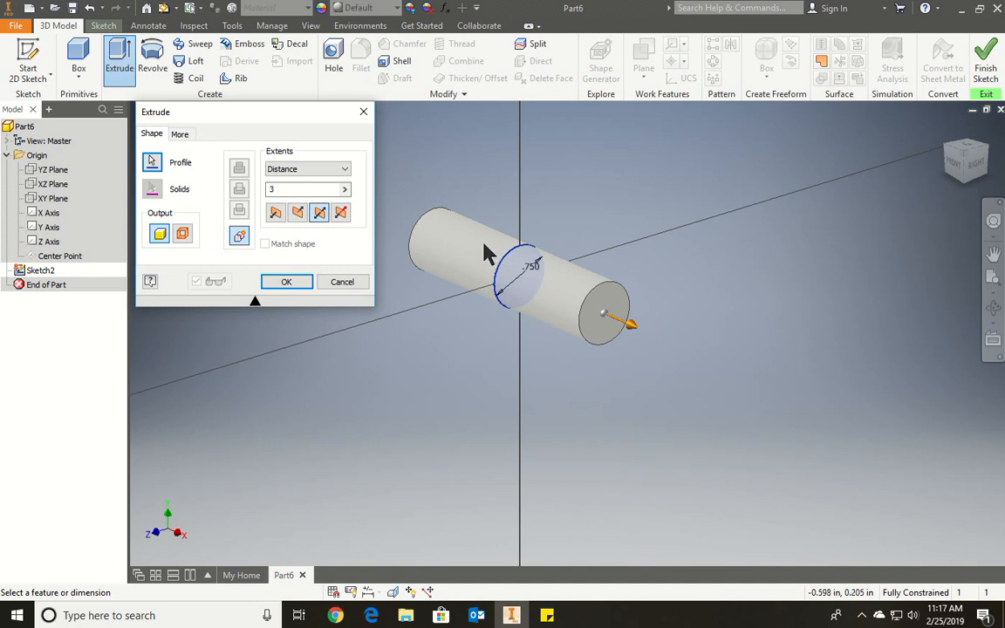
click(298, 212)
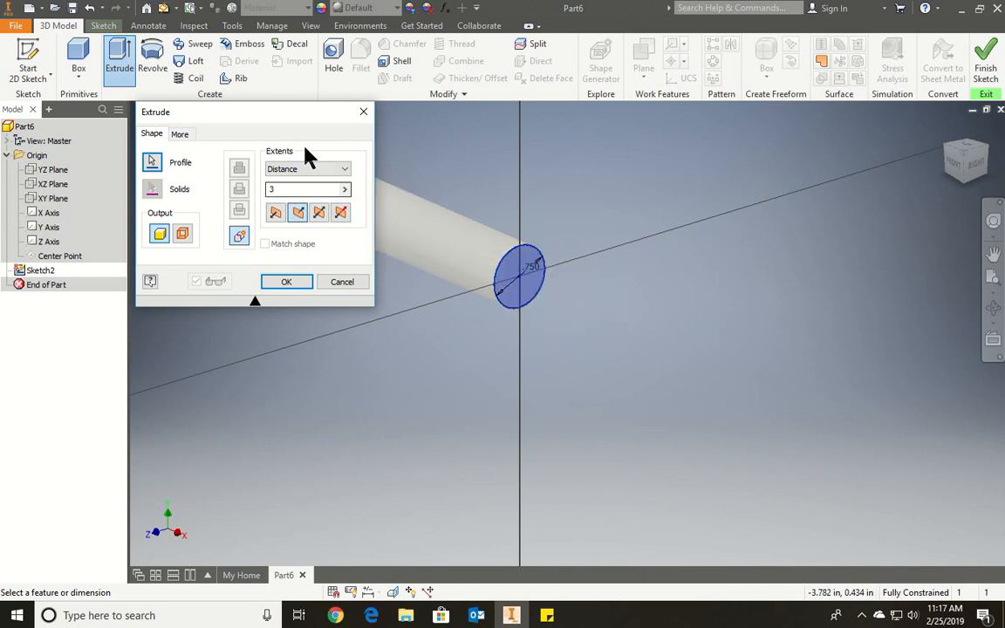
click(286, 283)
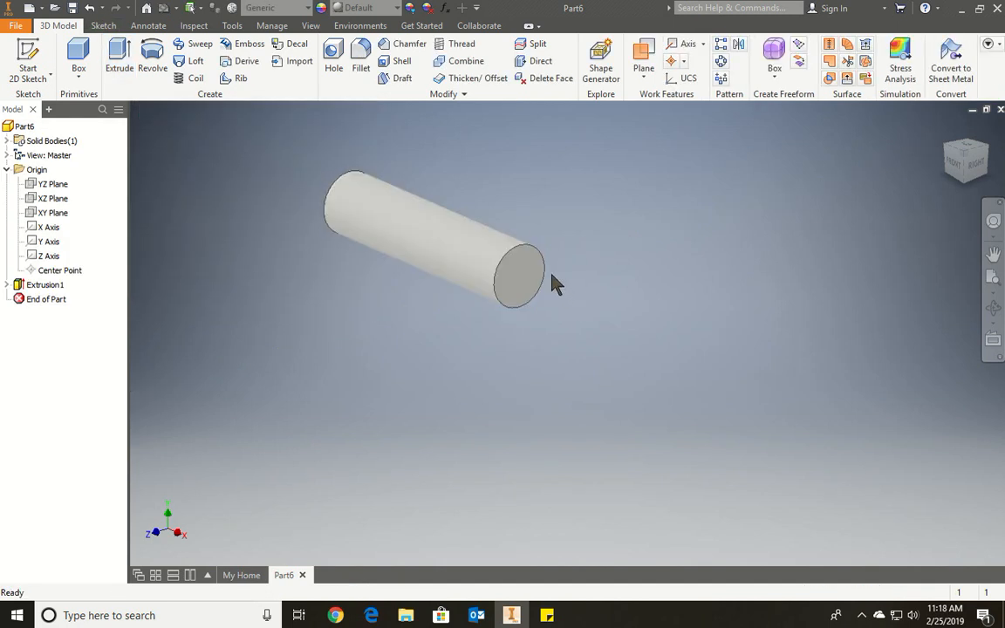
On the YZ plane, sketch an inscribed six-sided polygon centred on the origin, about 2.45 in across corners, with a vertex on the horizontal axis
click(29, 54)
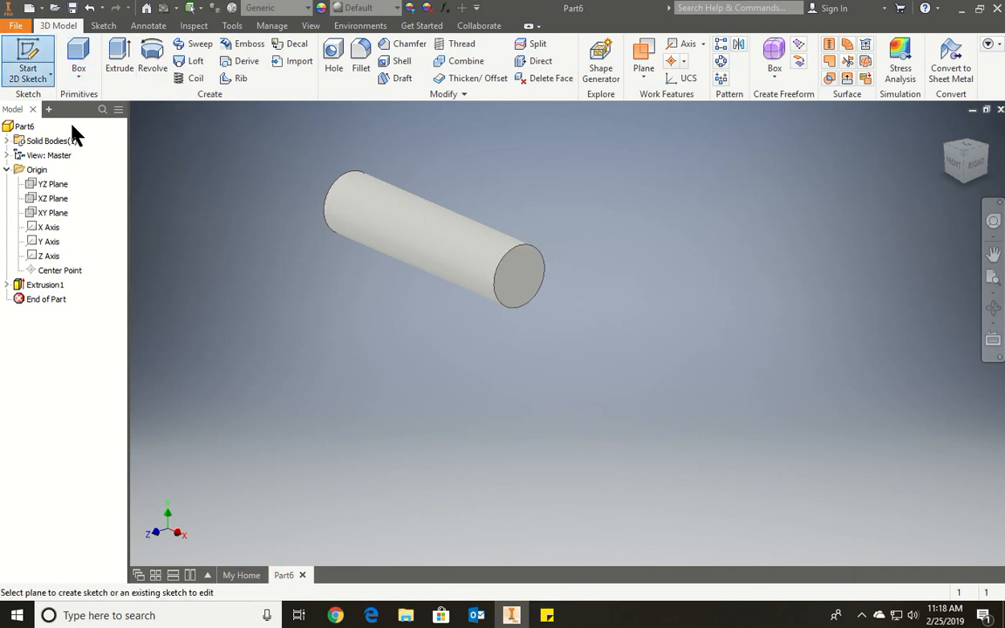
click(54, 184)
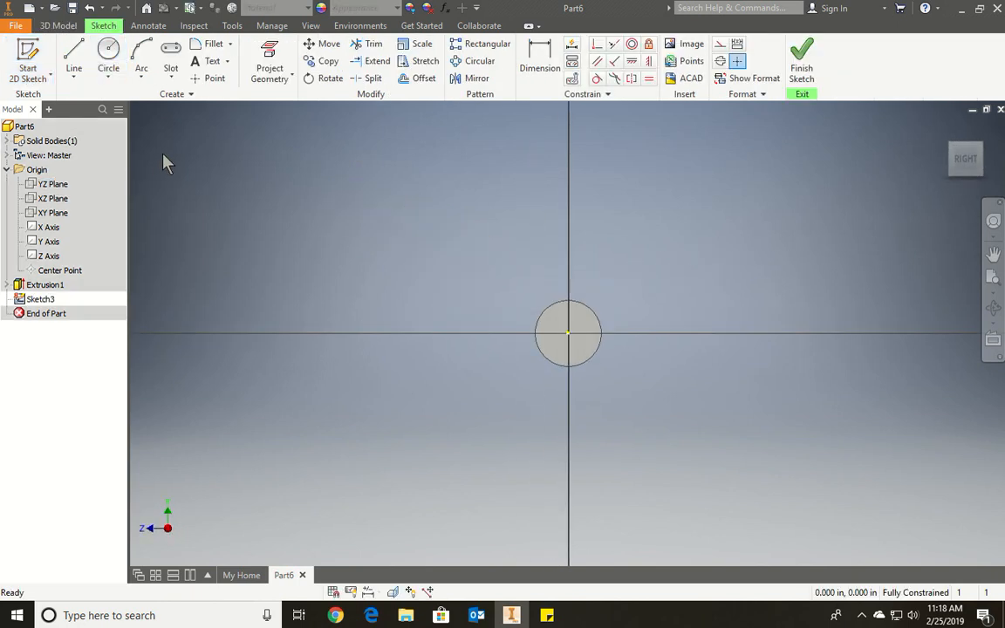
click(108, 81)
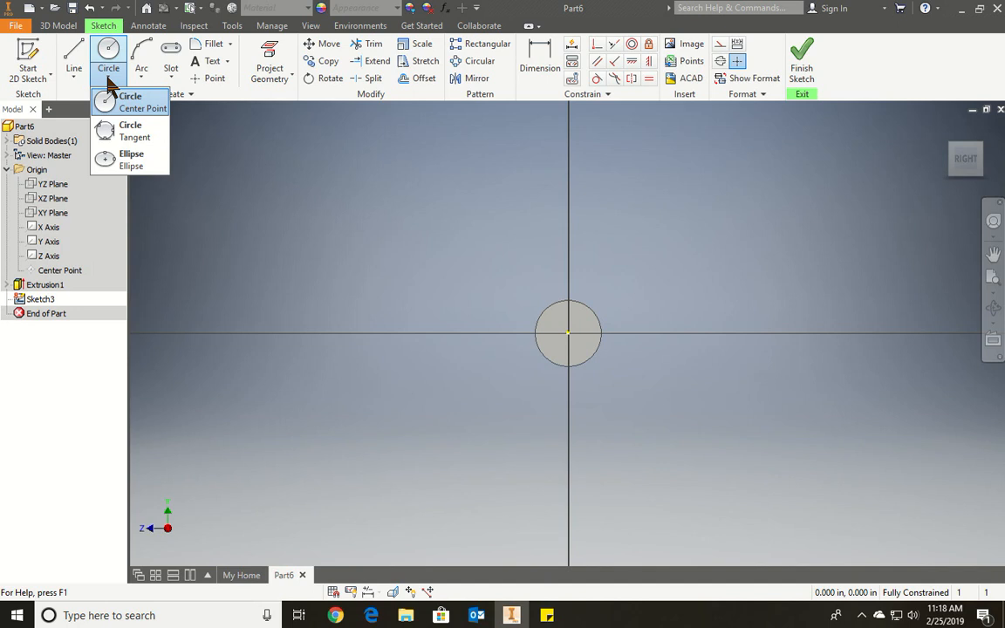
click(172, 80)
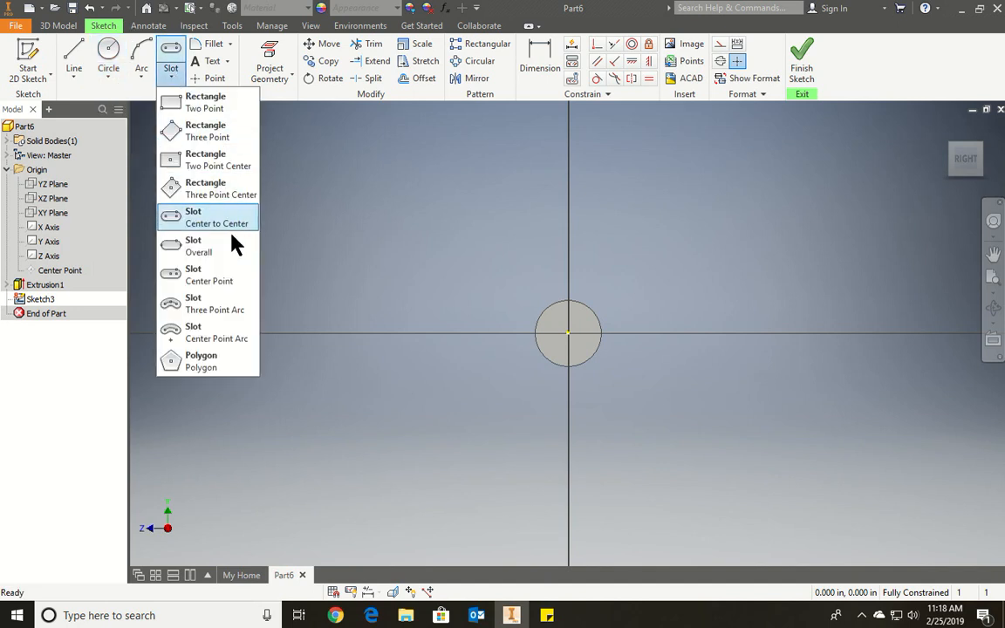
click(224, 367)
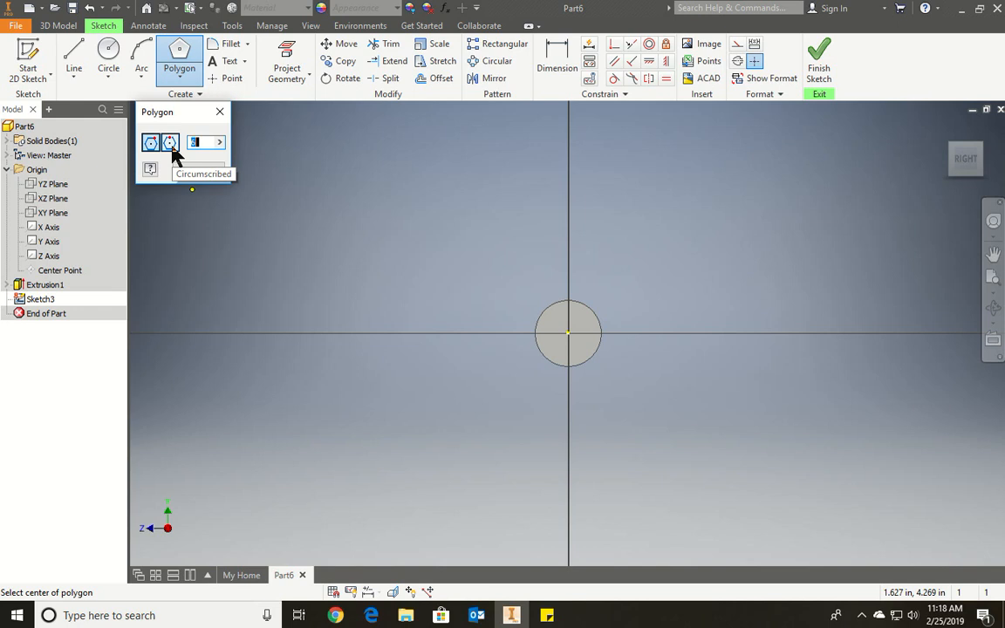
text(6)
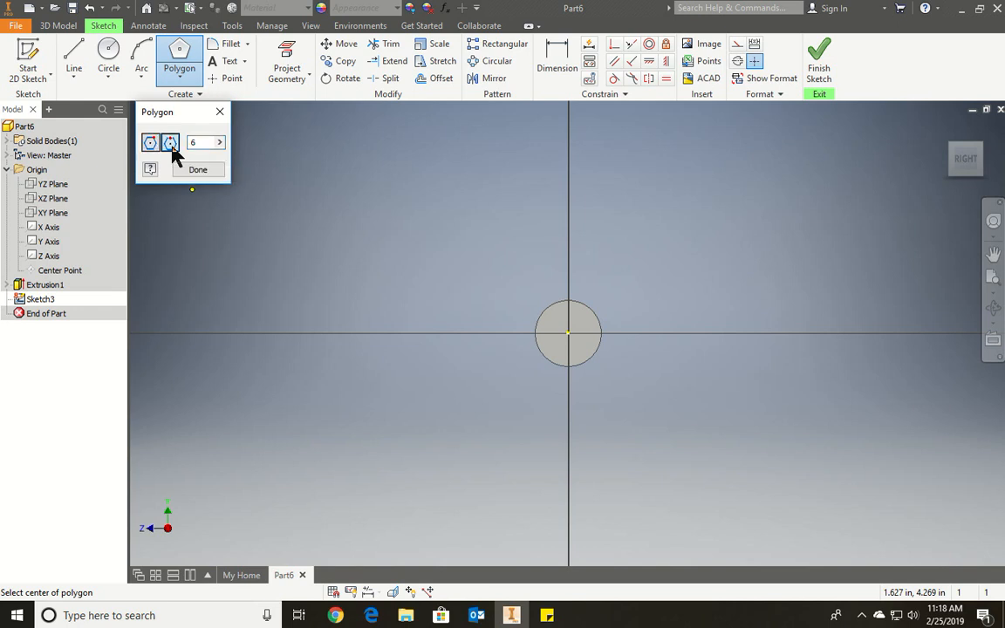
click(568, 333)
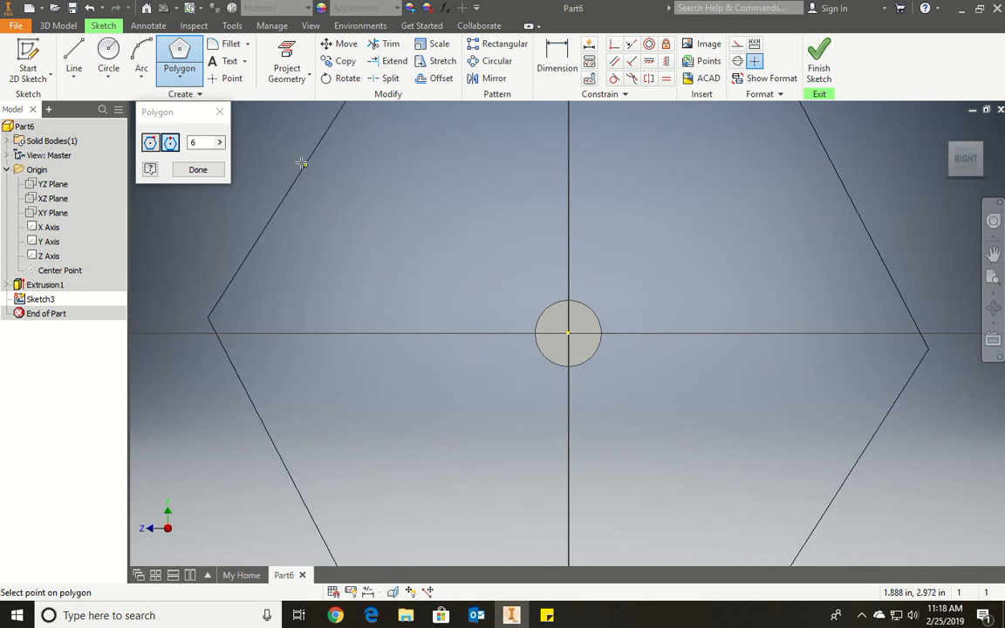
click(148, 142)
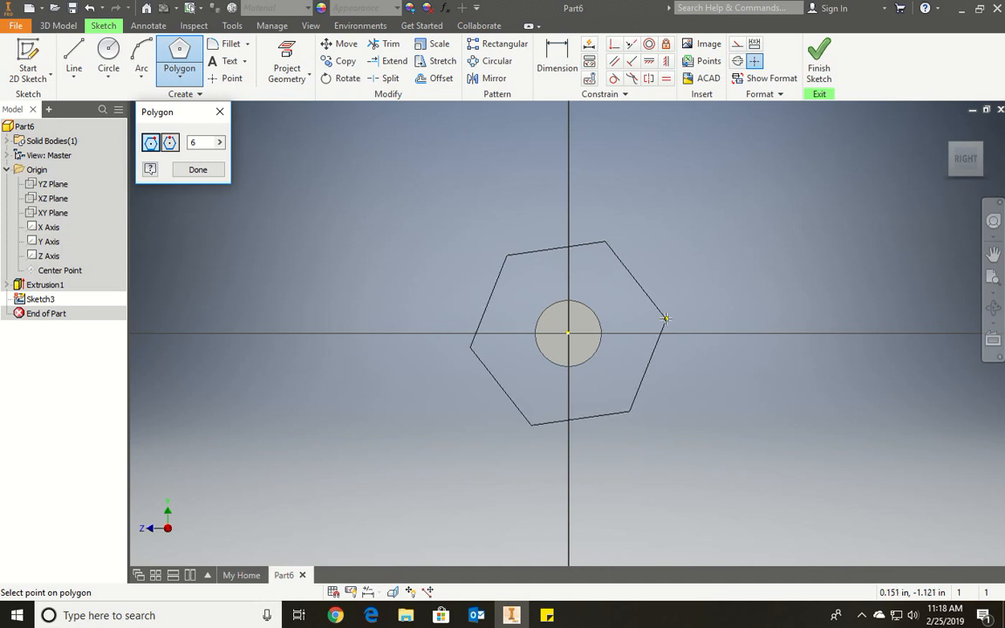
click(676, 332)
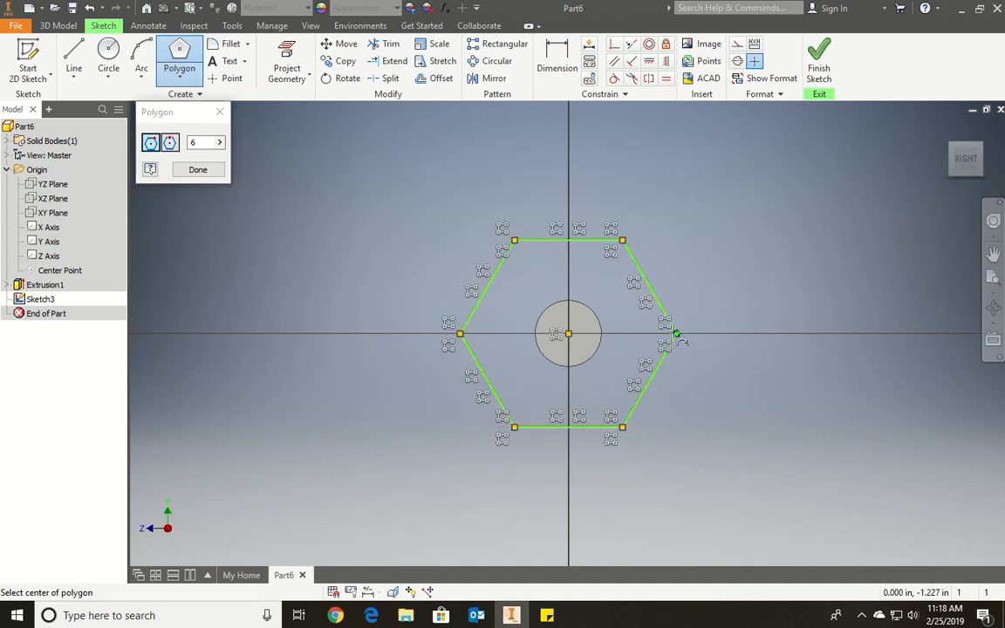
click(556, 60)
click(593, 240)
click(597, 427)
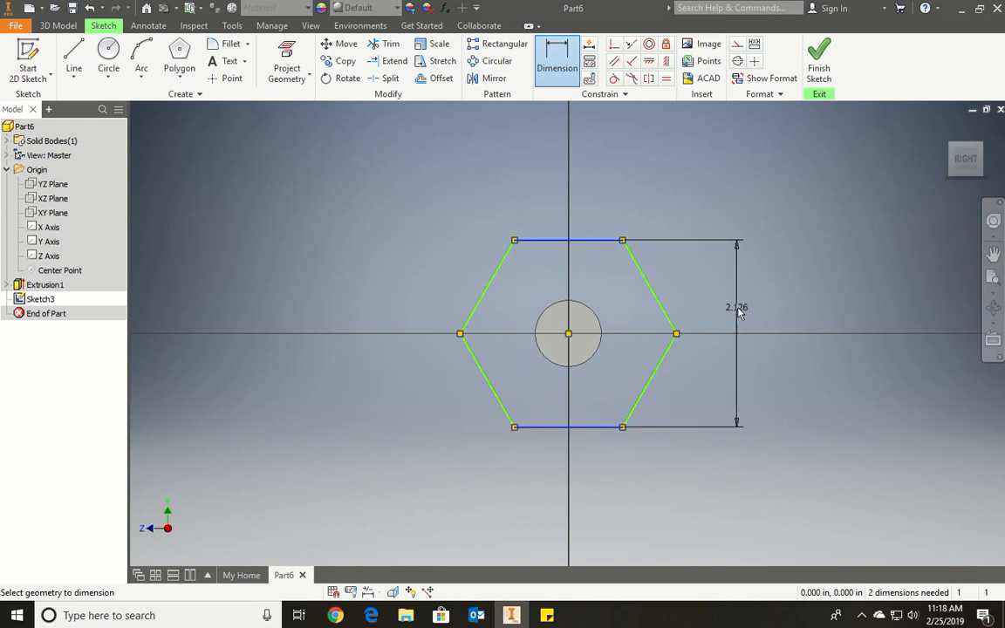
click(737, 309)
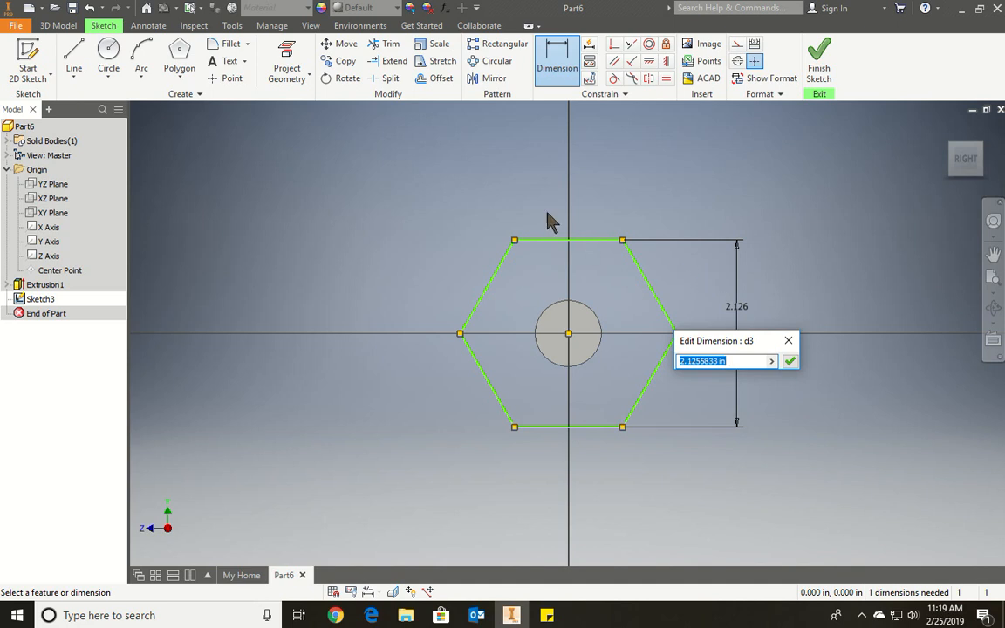
click(559, 70)
key(Escape)
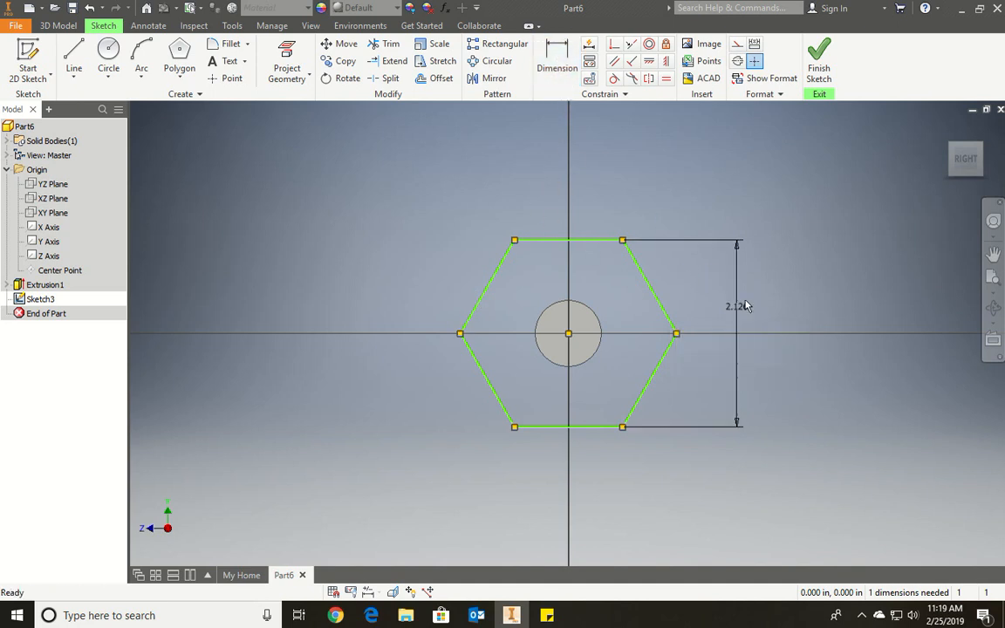
click(739, 302)
key(Delete)
click(556, 68)
click(677, 334)
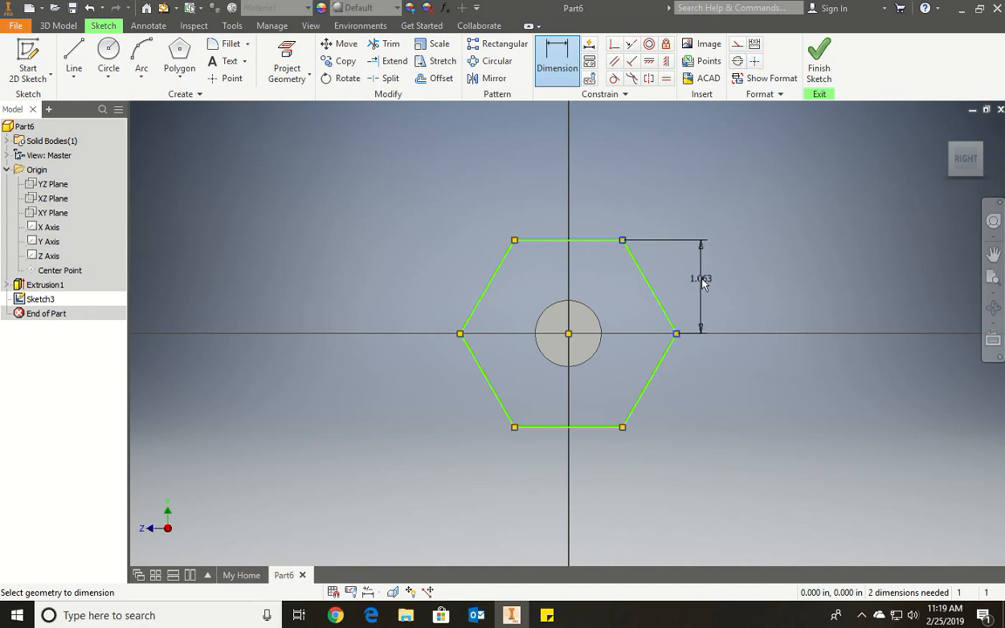
key(Escape)
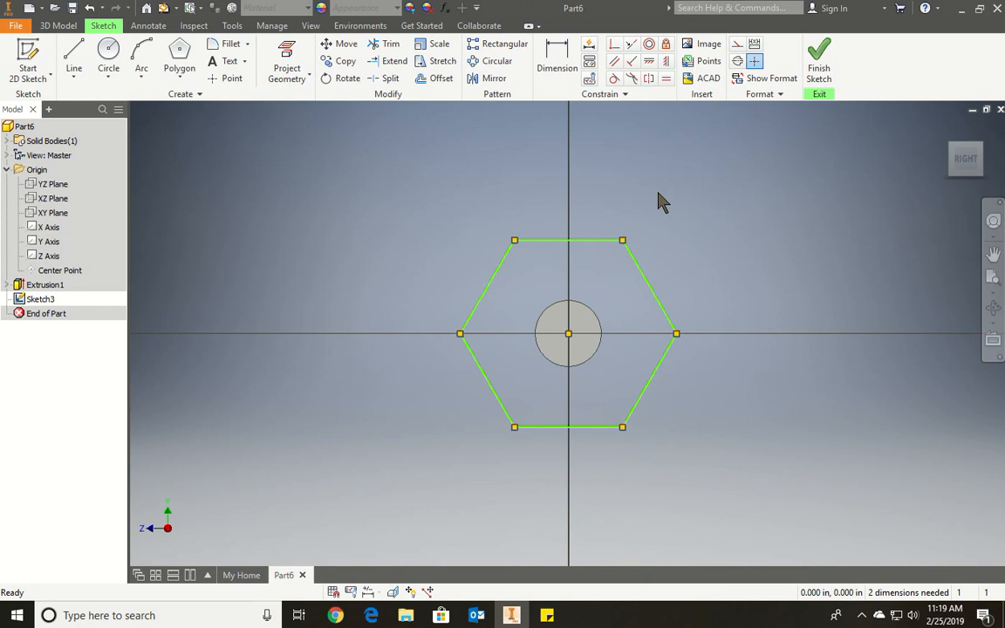
Dimension the hexagon across its opposite corners on the horizontal axis and set the distance to 1.5 in
key(d)
click(459, 336)
click(676, 336)
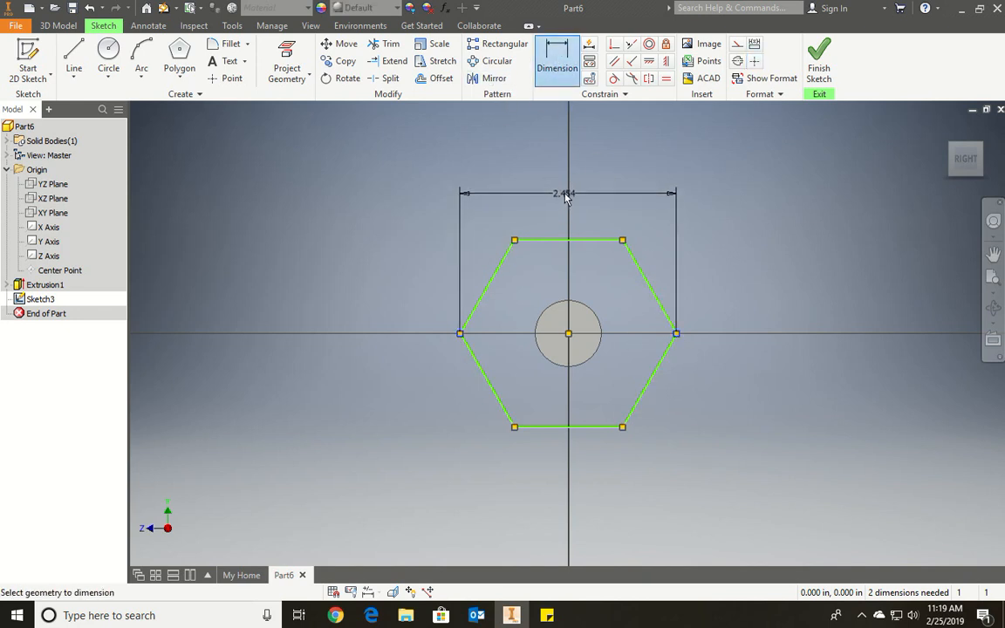
click(569, 171)
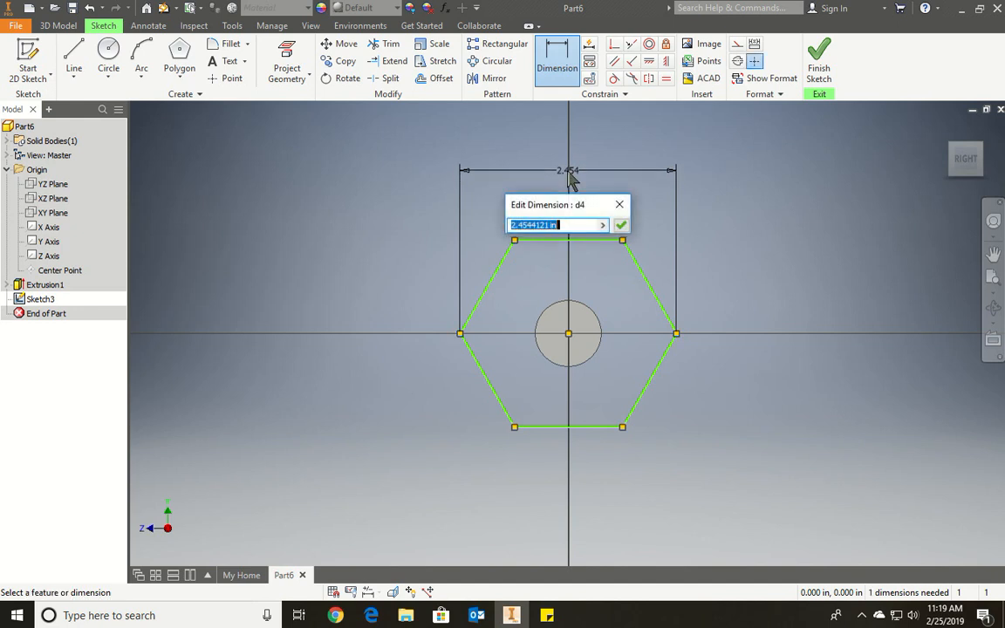
text(1.5)
key(Return)
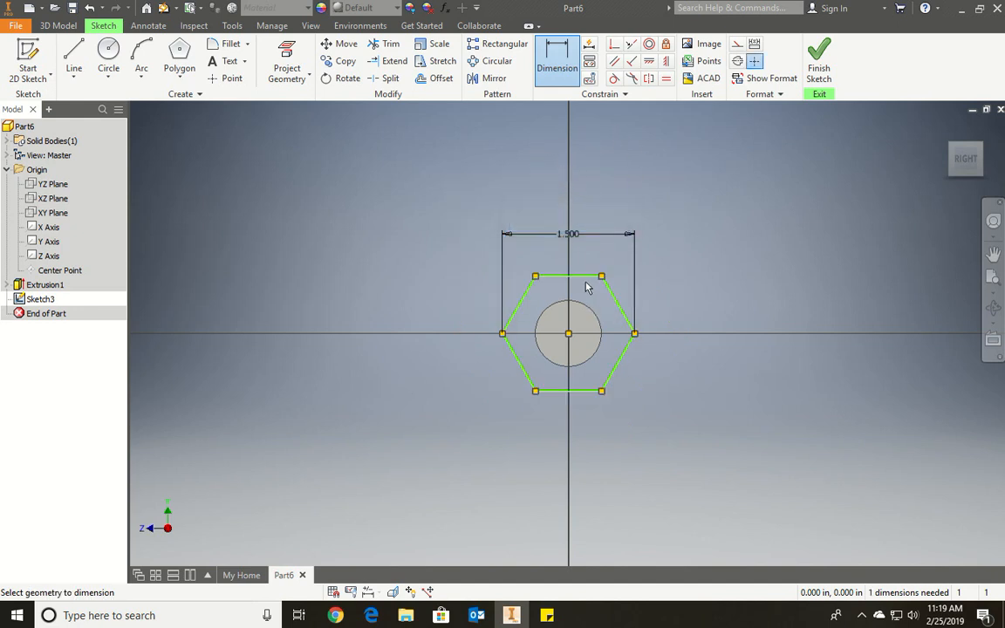
Draw a construction line about 2.5 in long through the hexagon's centre and two opposite vertices, extending past both, with the sketch view rotated a quarter turn
click(992, 133)
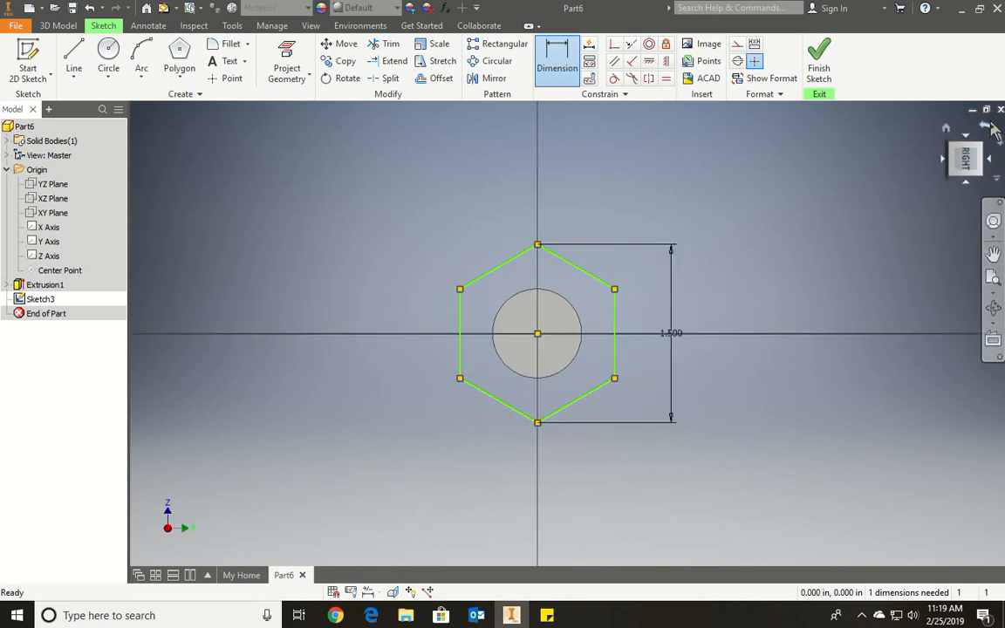
click(986, 127)
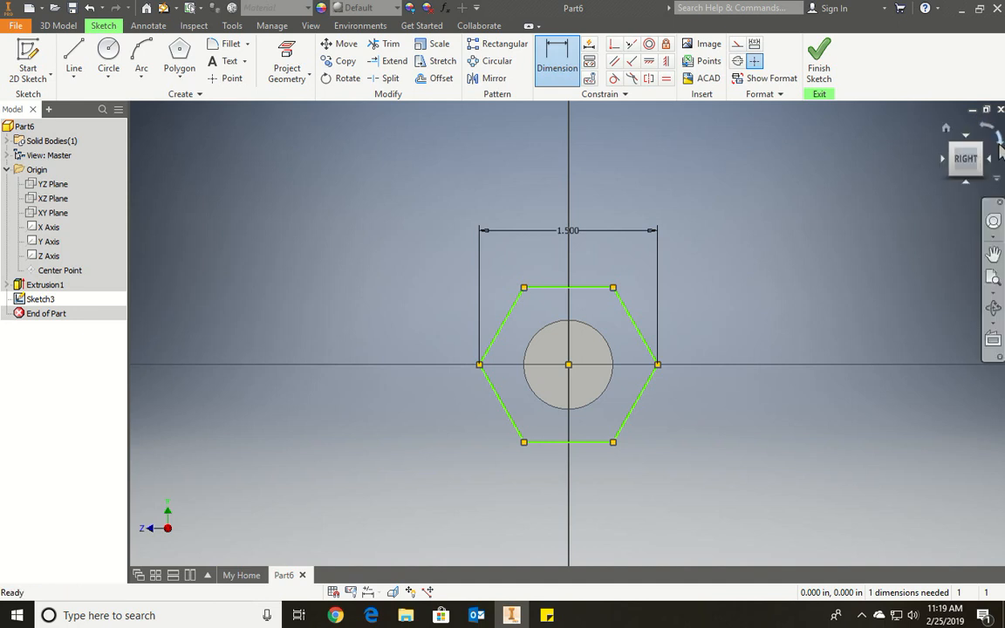
click(998, 141)
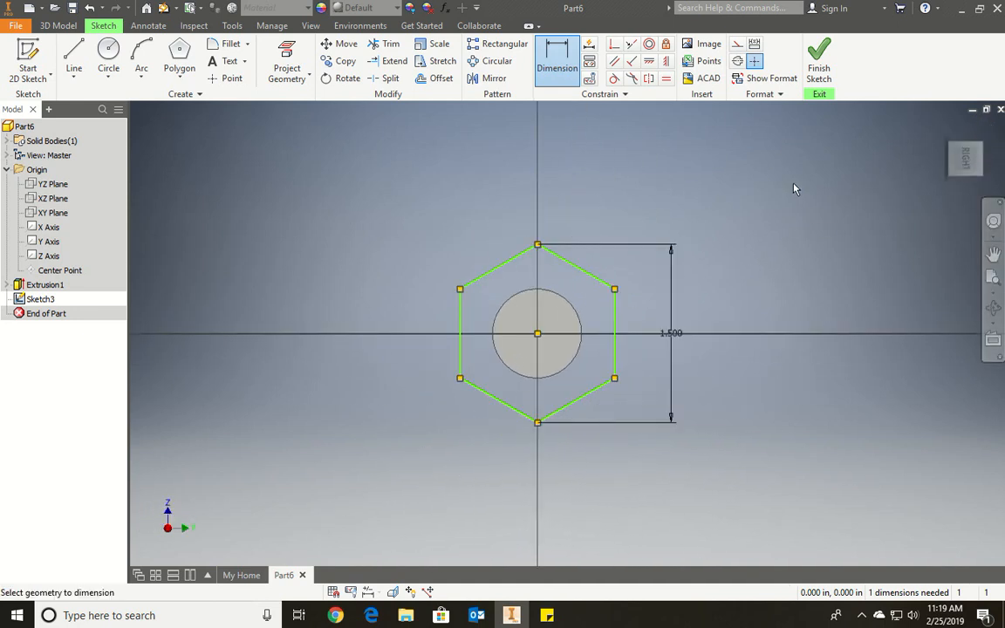
click(75, 53)
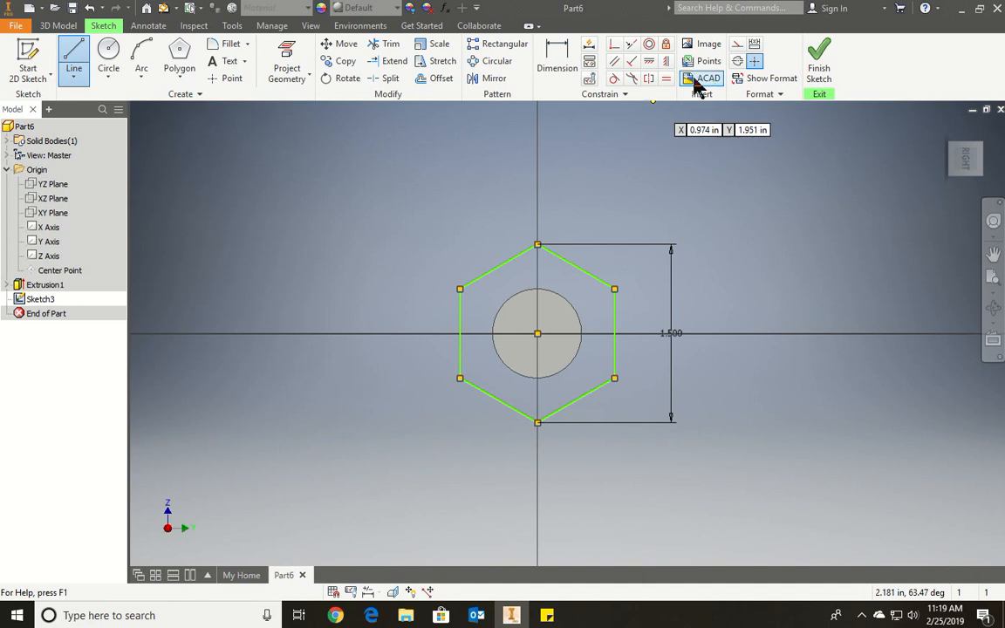
click(738, 50)
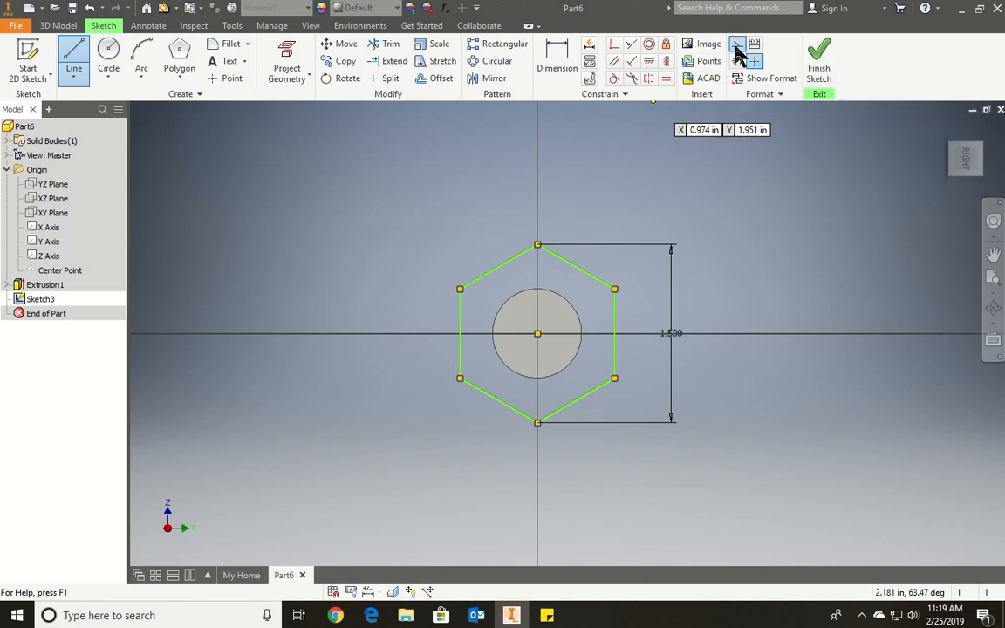
click(536, 170)
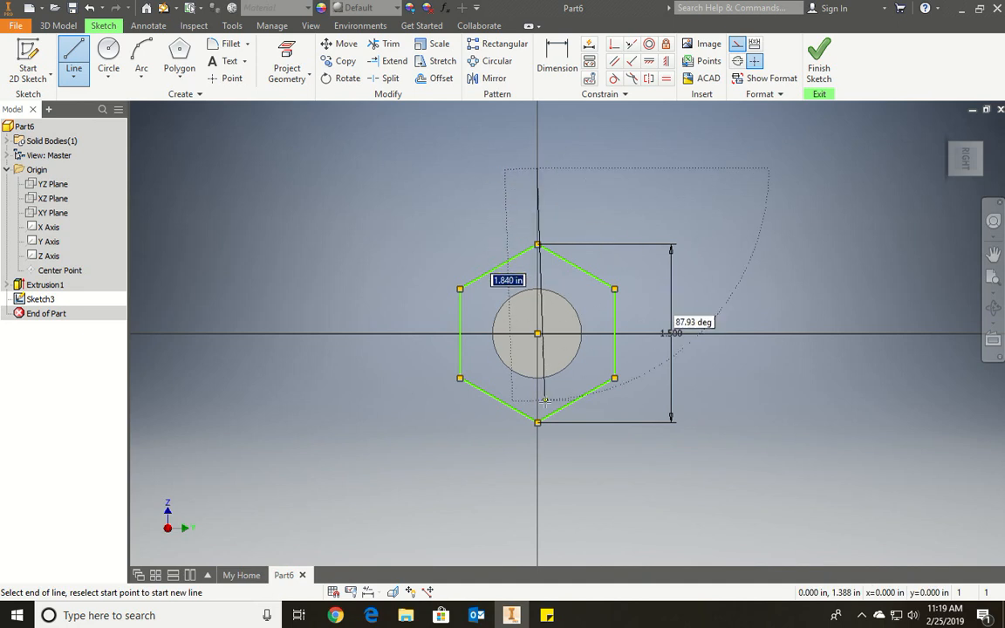
click(536, 464)
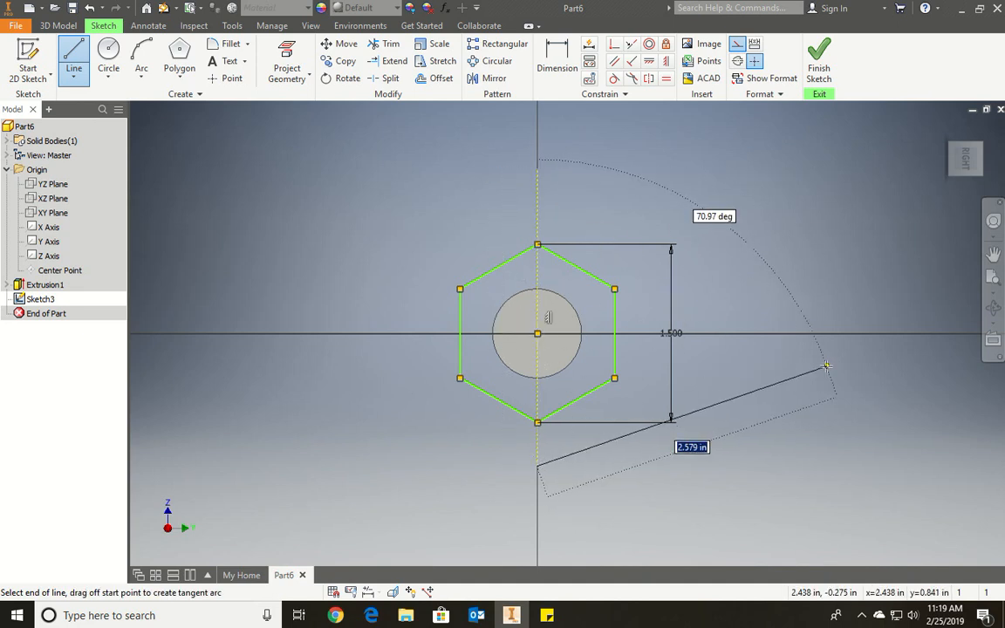
key(Escape)
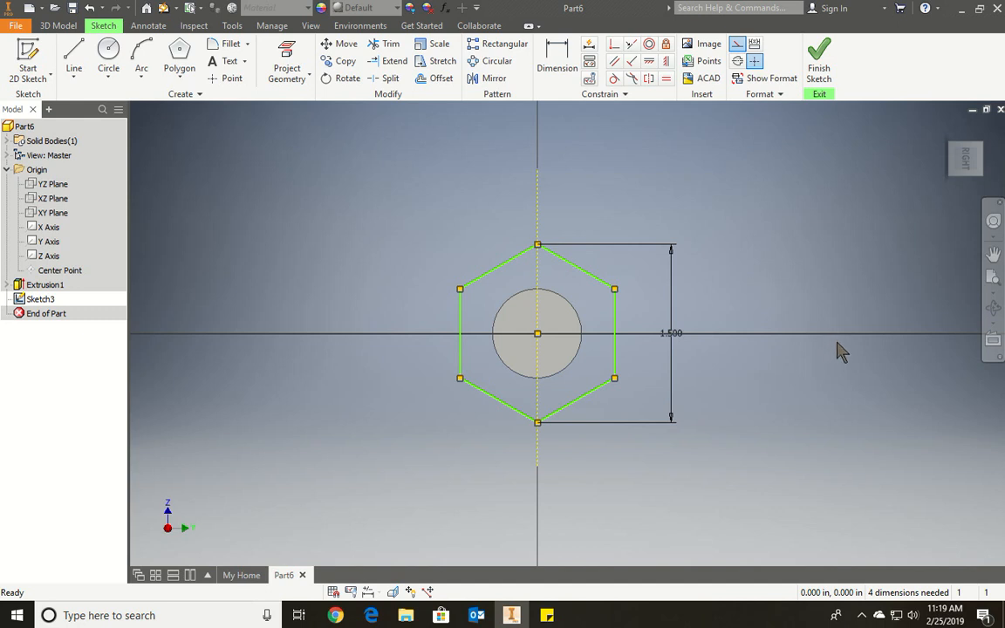
Extrude the hexagon 0.5 in along positive X, away from the shank, joined to the solid as the bolt head
click(58, 25)
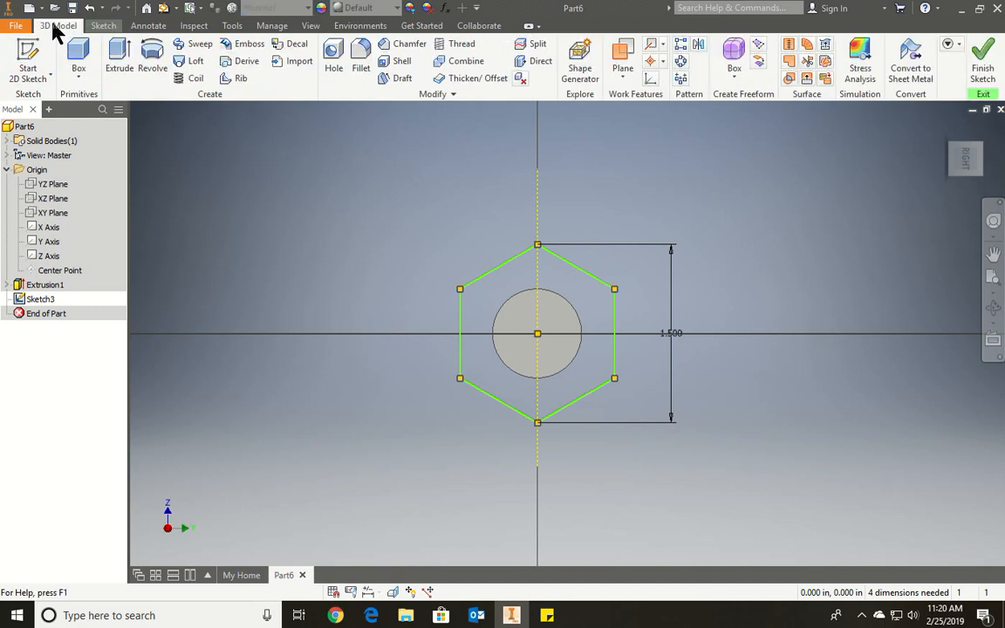
click(120, 53)
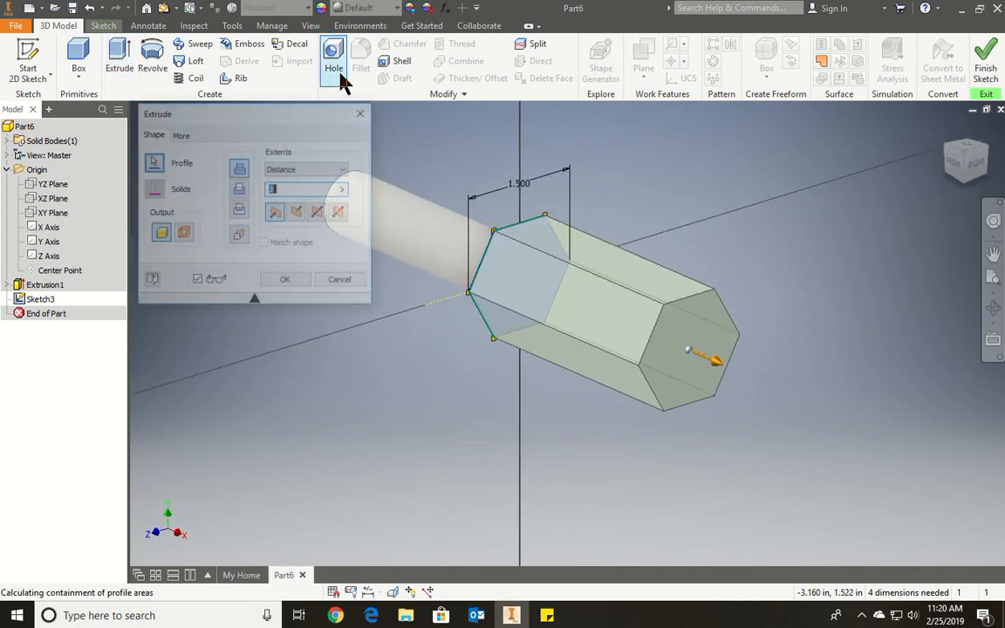
text(.5)
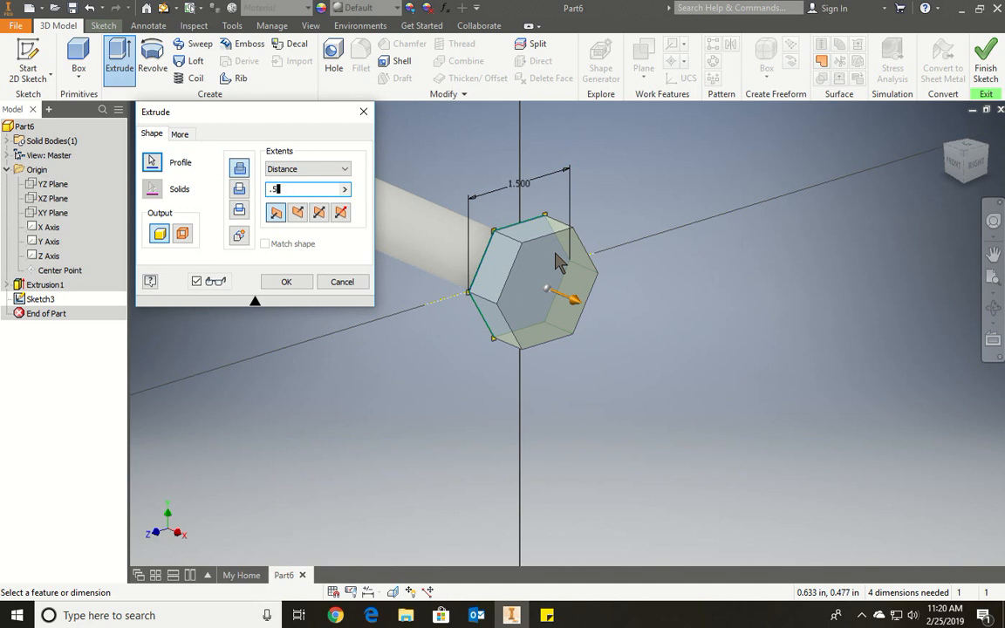
click(298, 215)
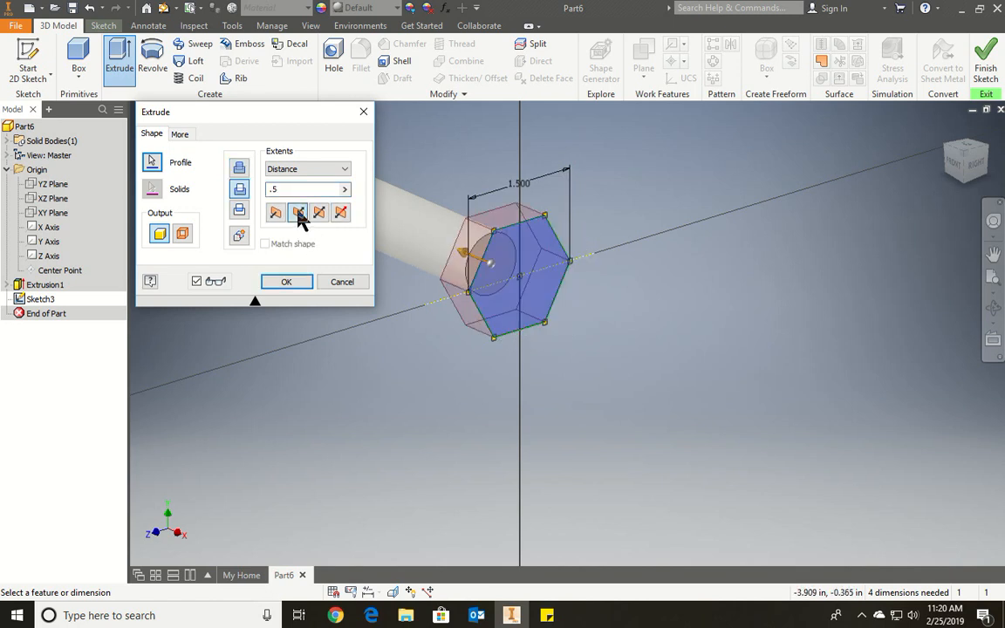
click(276, 215)
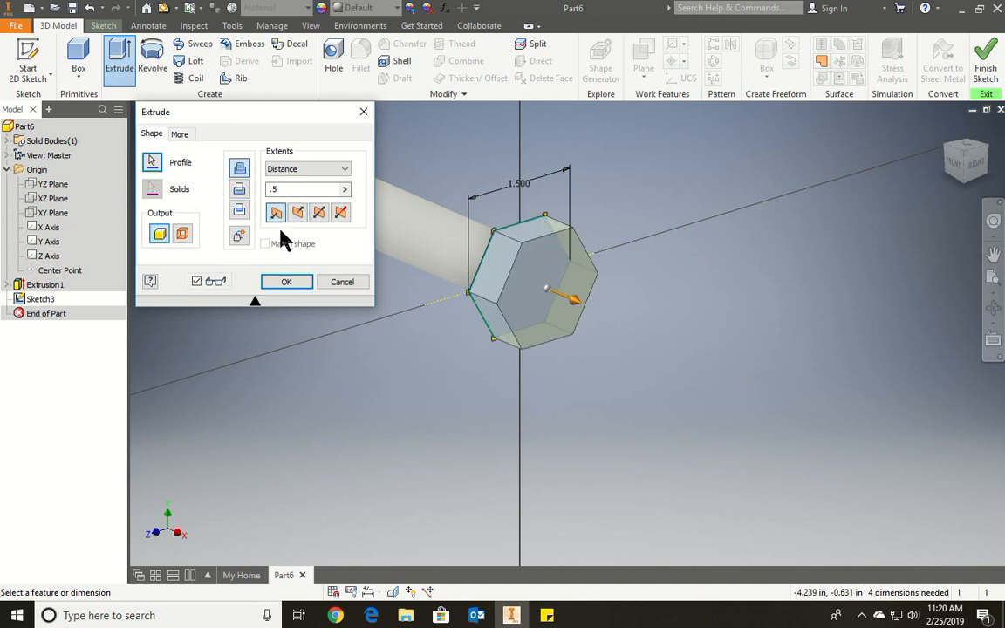
click(288, 282)
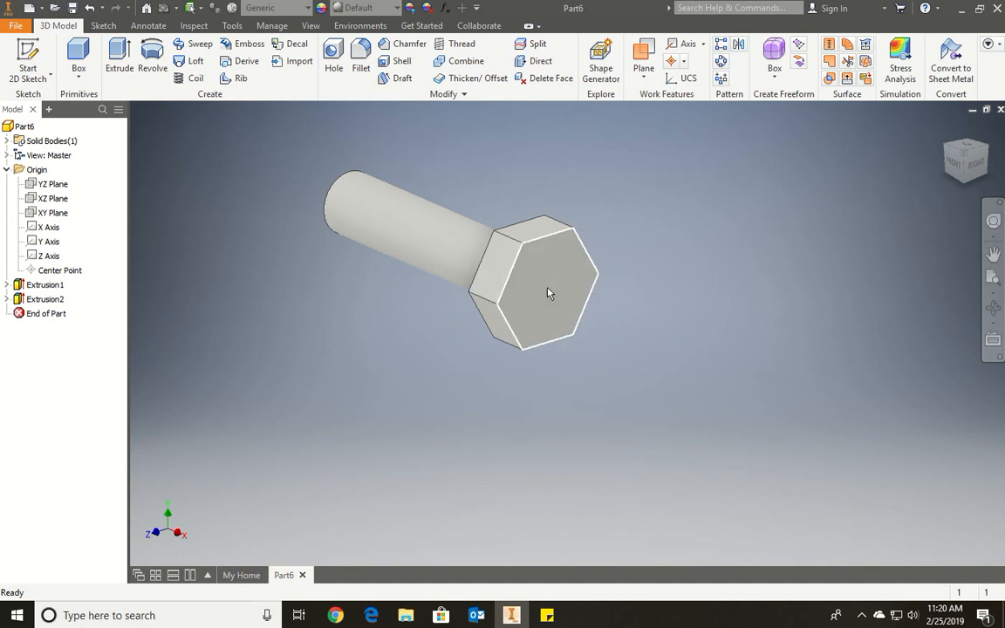
Add a right-hand 3/4-10 UNC class 2A thread to the shank, limited to 1.5 in from its free end with zero offset
shift+middle_drag(522, 341, 803, 218)
click(947, 129)
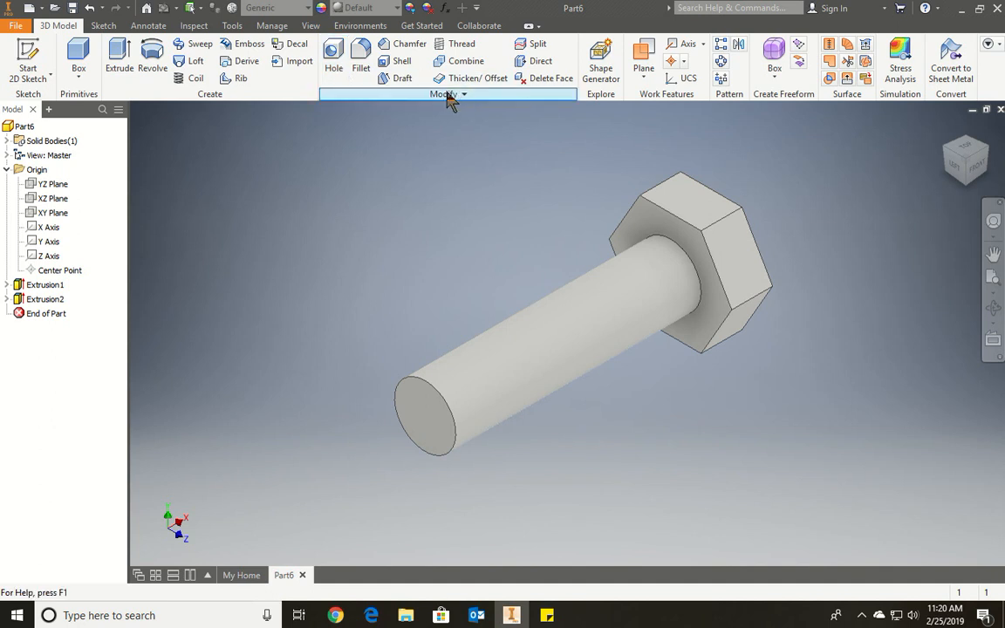
click(460, 50)
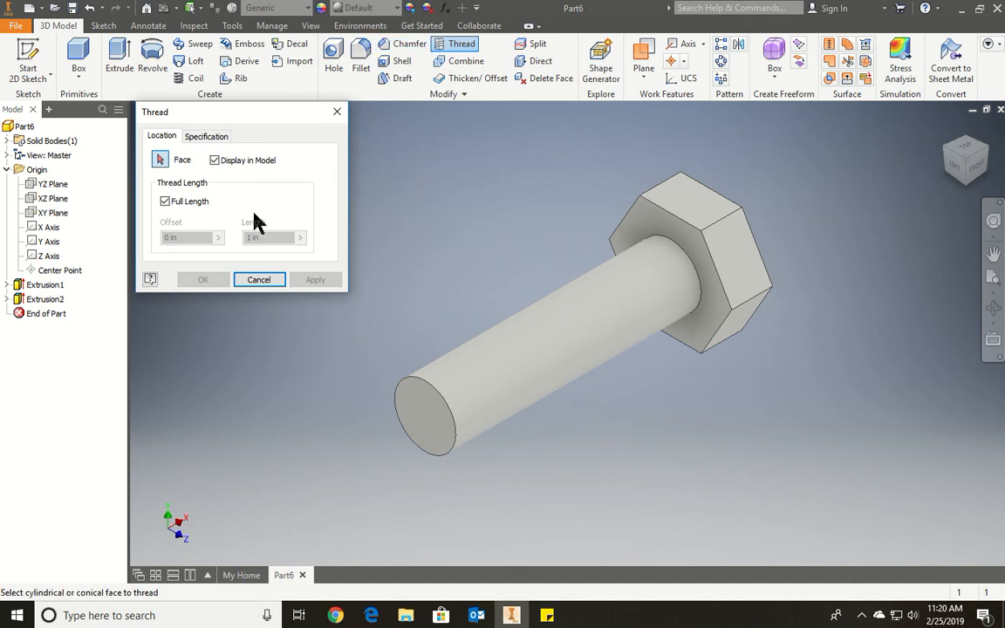
click(523, 395)
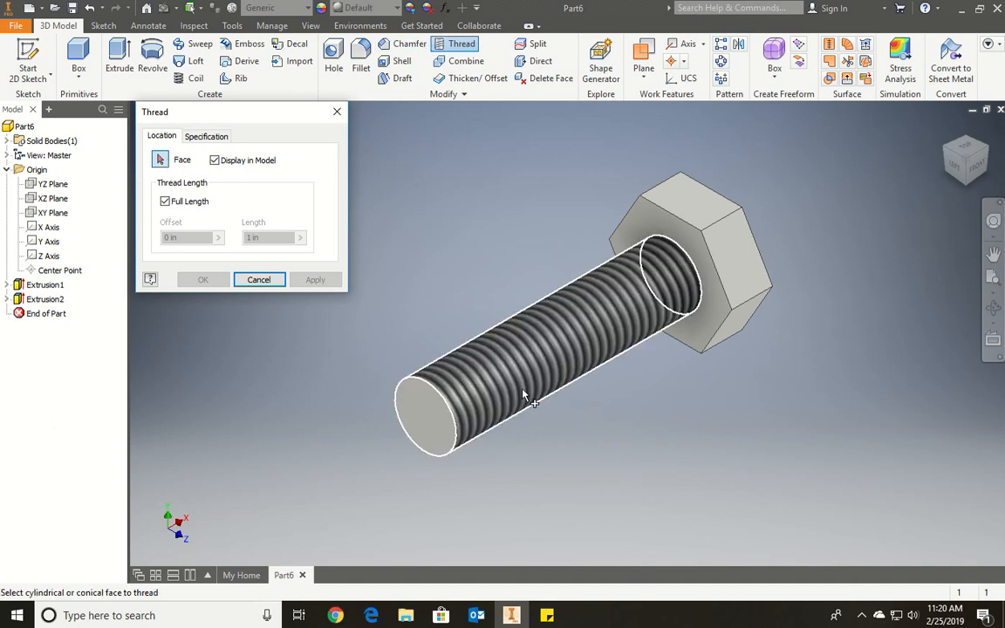
click(523, 395)
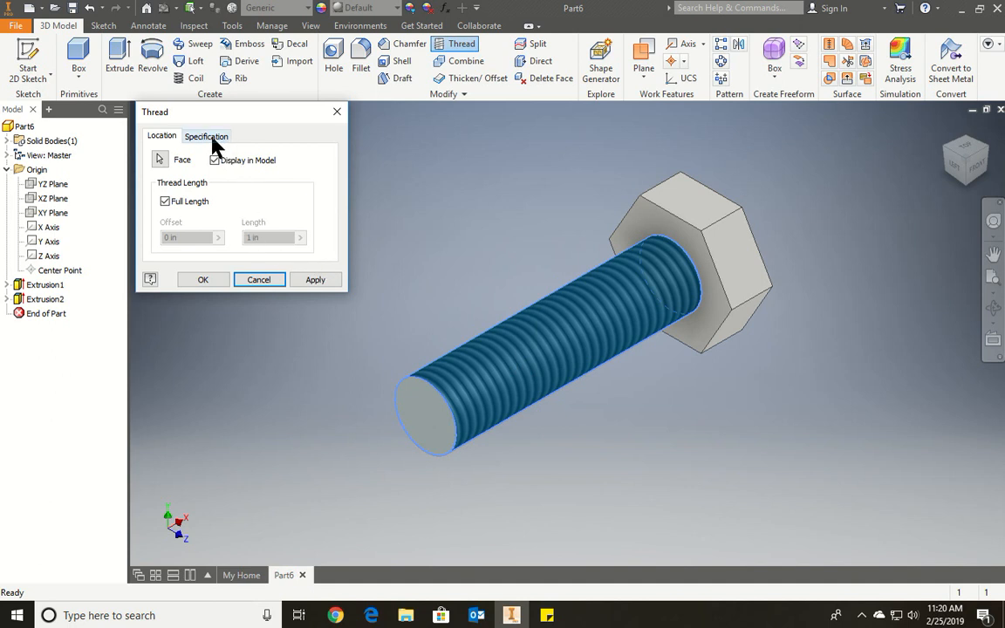
click(194, 203)
click(247, 234)
text(1.5)
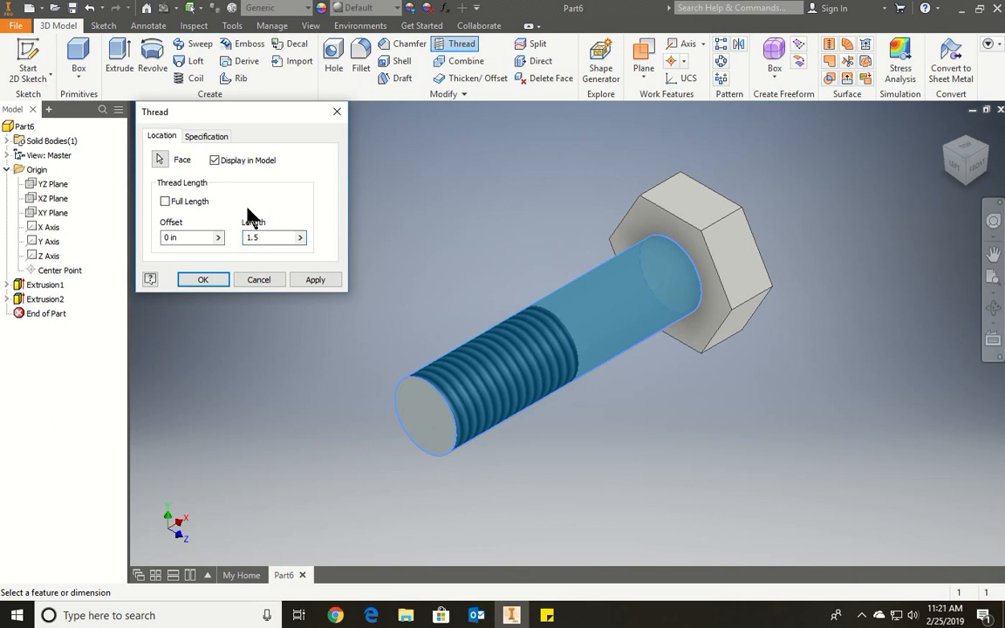
click(216, 138)
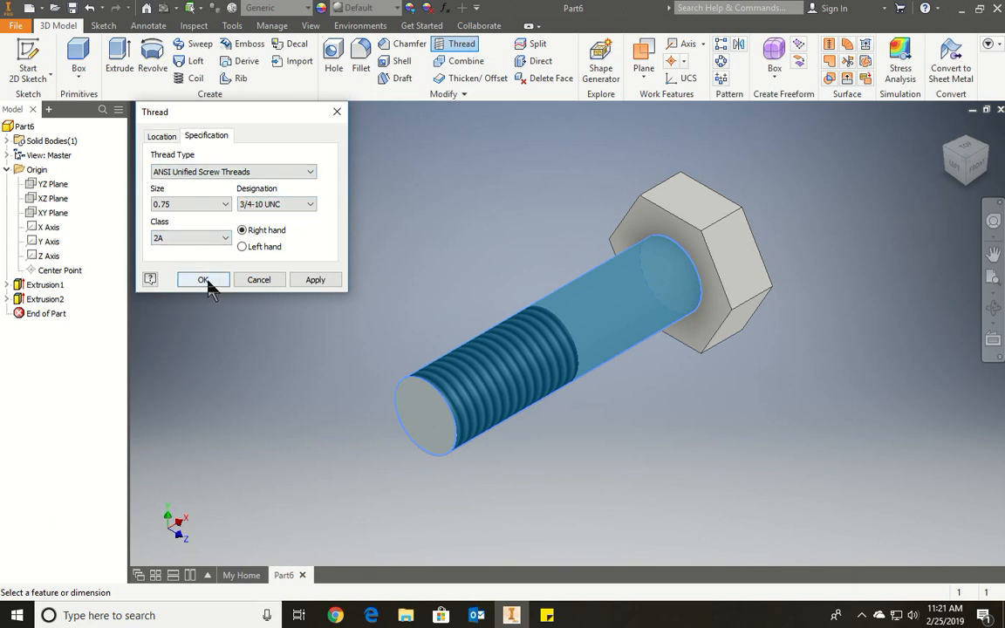
click(328, 279)
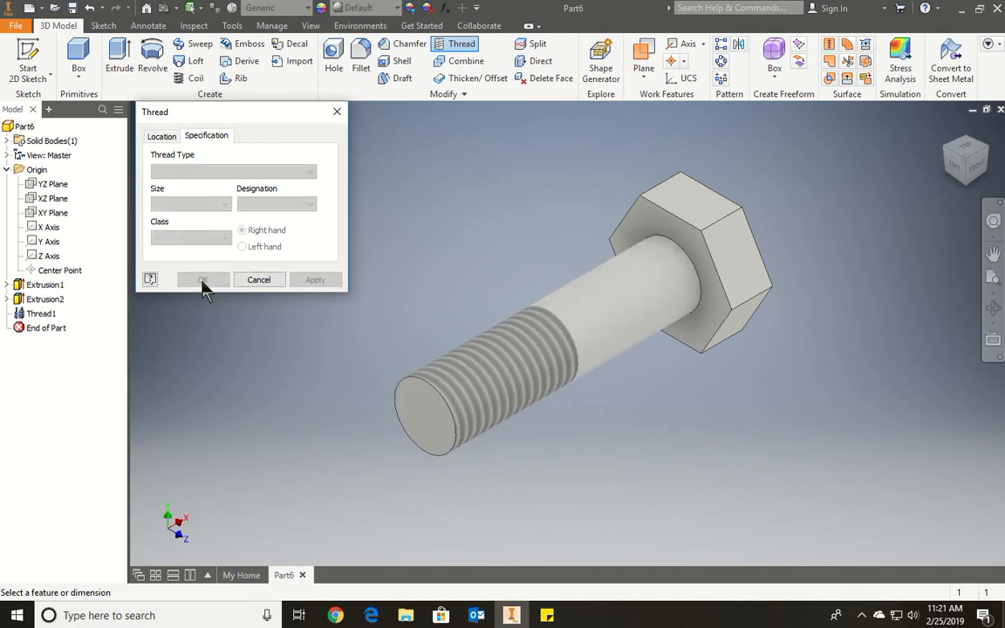
click(336, 112)
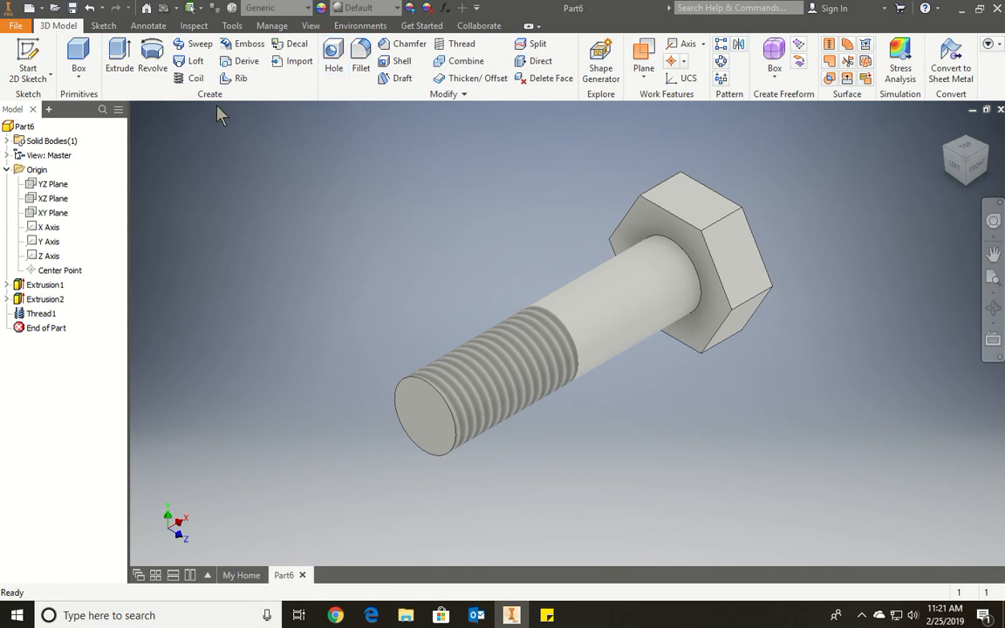
Save the part as Tutorial 6 in the Additional Modeling Tools folder
click(16, 26)
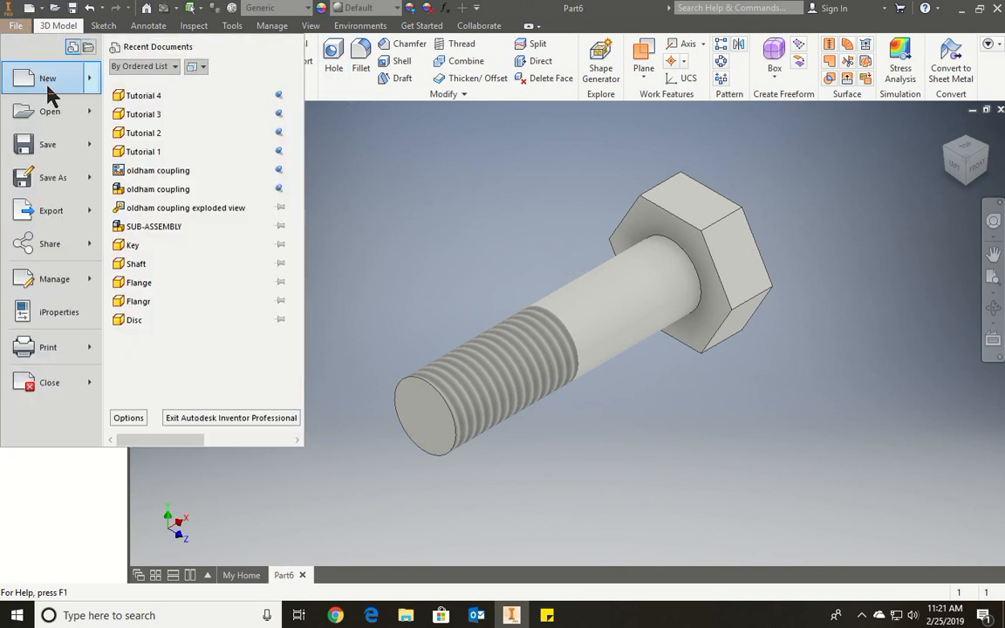
click(52, 179)
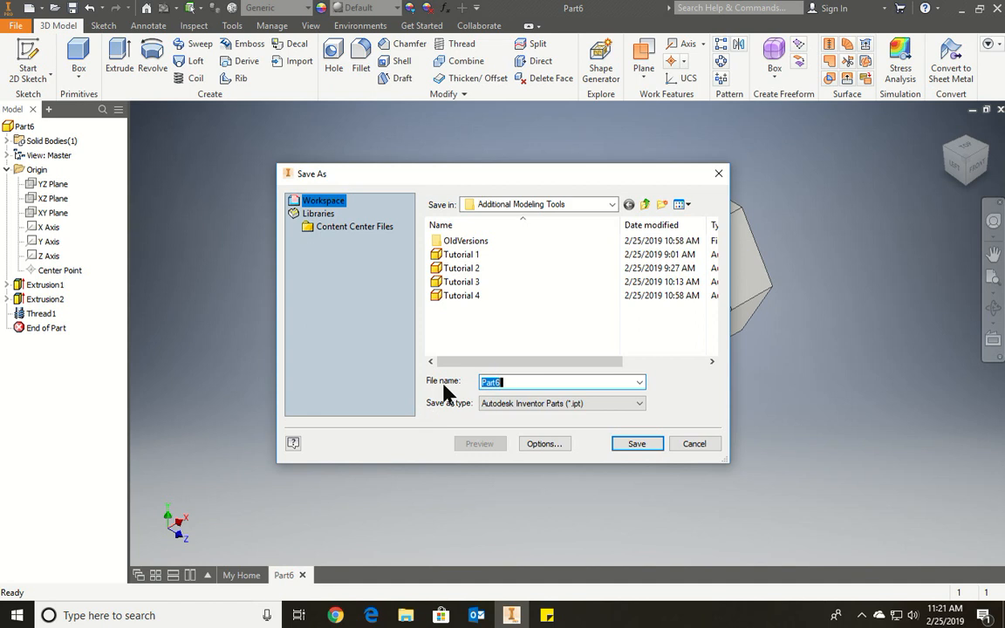
text(Tu)
key(Down)
key(BackSpace)
key(BackSpace)
key(BackSpace)
key(BackSpace)
key(BackSpace)
text(6)
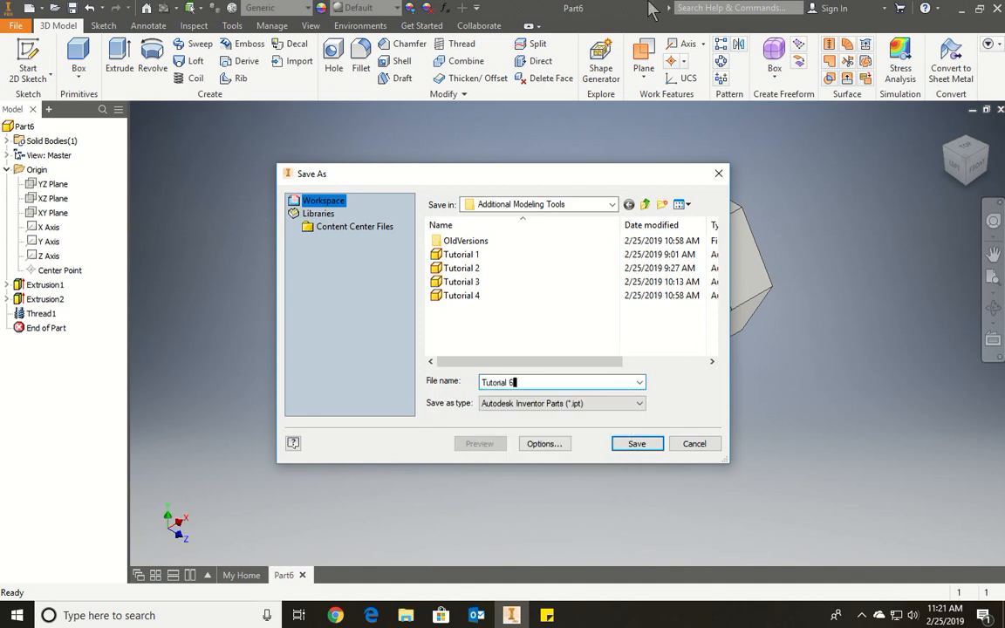
click(636, 446)
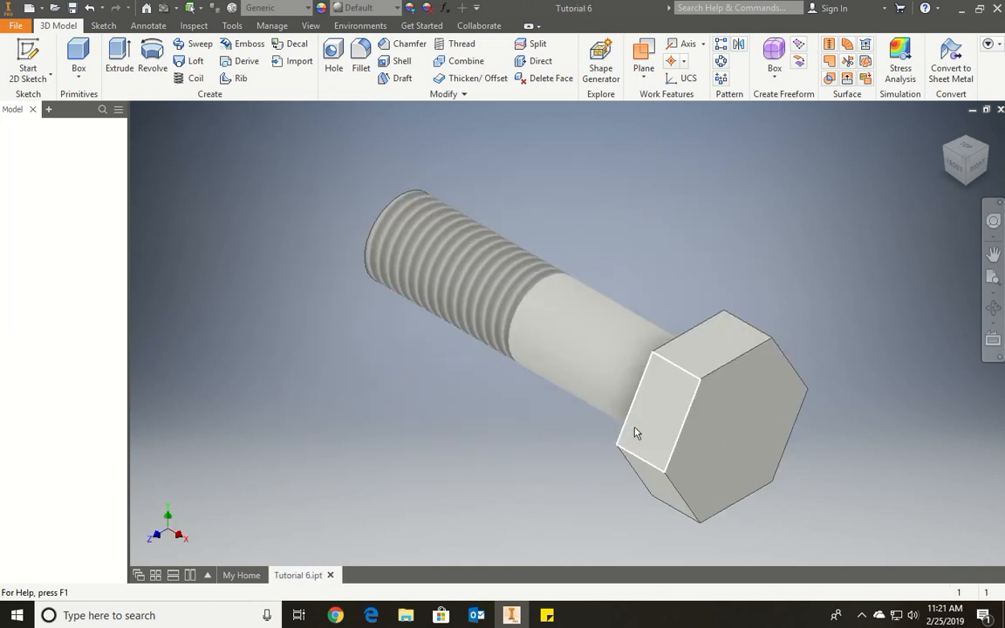
Enable the display of the Parameters tool group among the 3D modelling tools
click(946, 151)
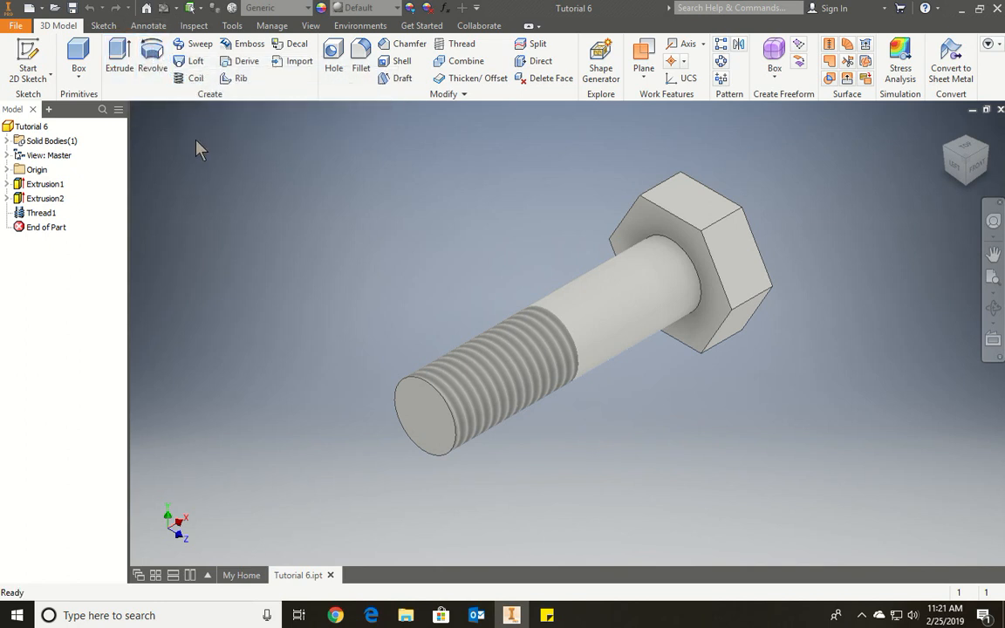
click(989, 44)
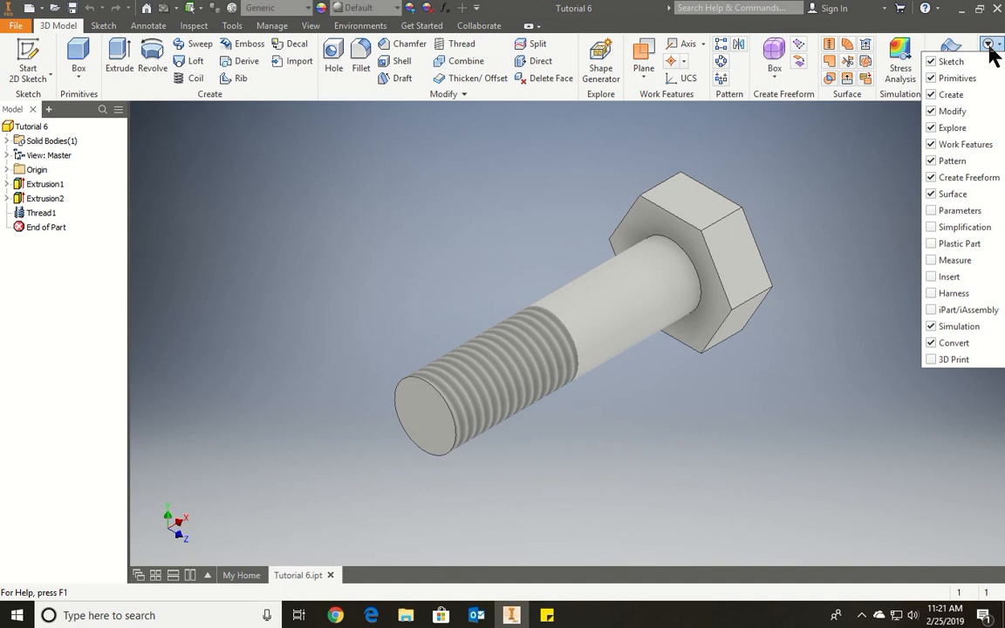
click(936, 214)
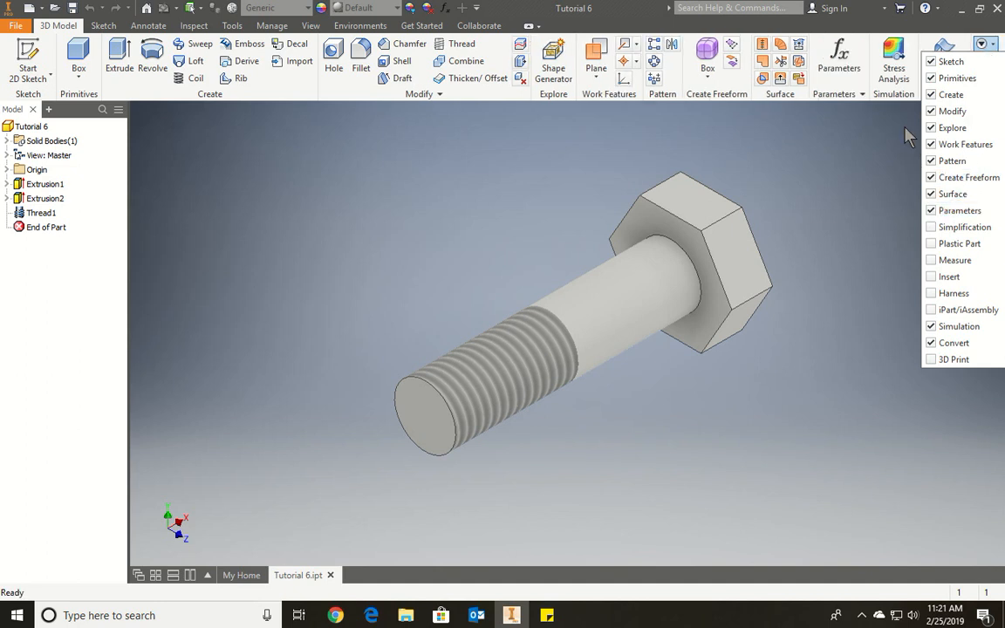
click(894, 148)
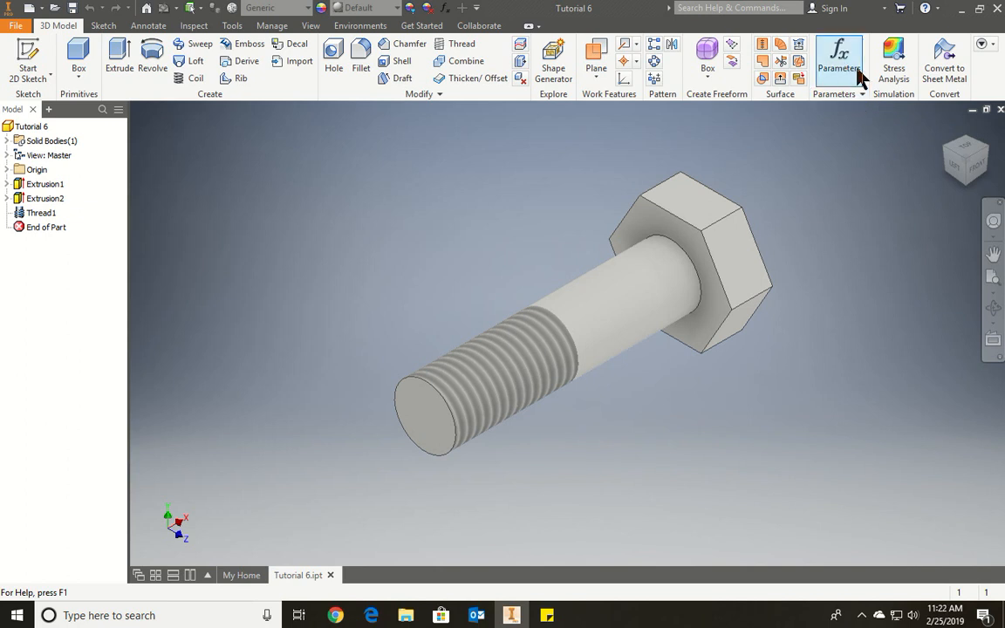
click(982, 44)
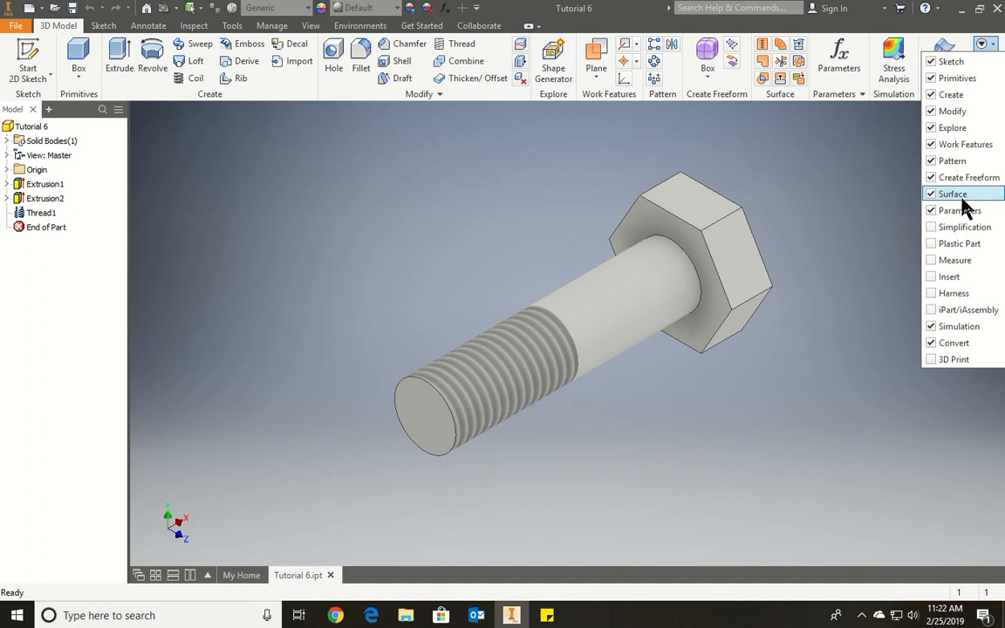
click(873, 187)
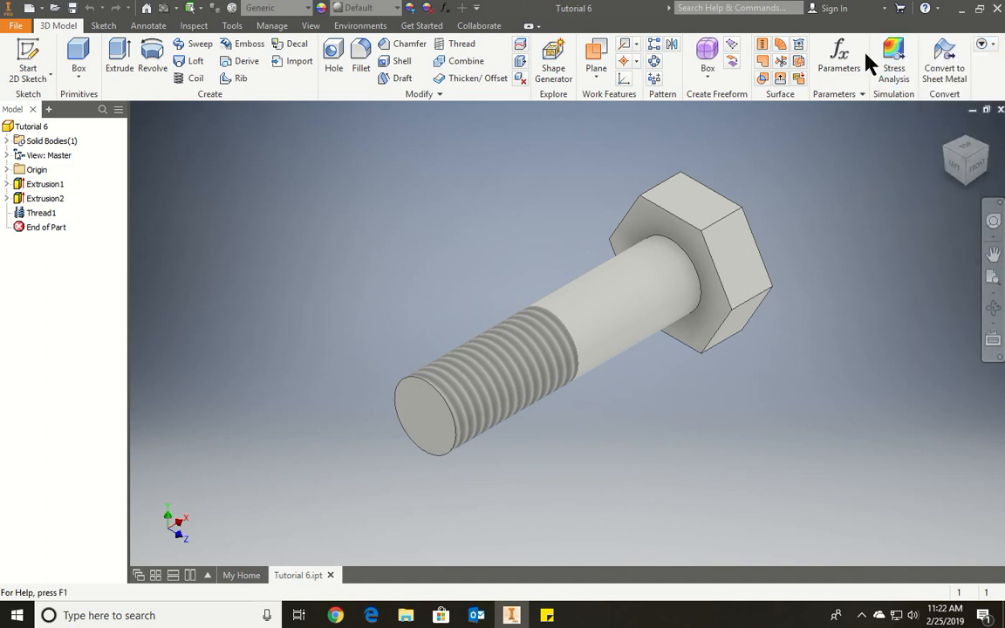
Open the part's parameters, enlarge the table, and rename Sketch2's parameter d0 as Diameter
click(835, 56)
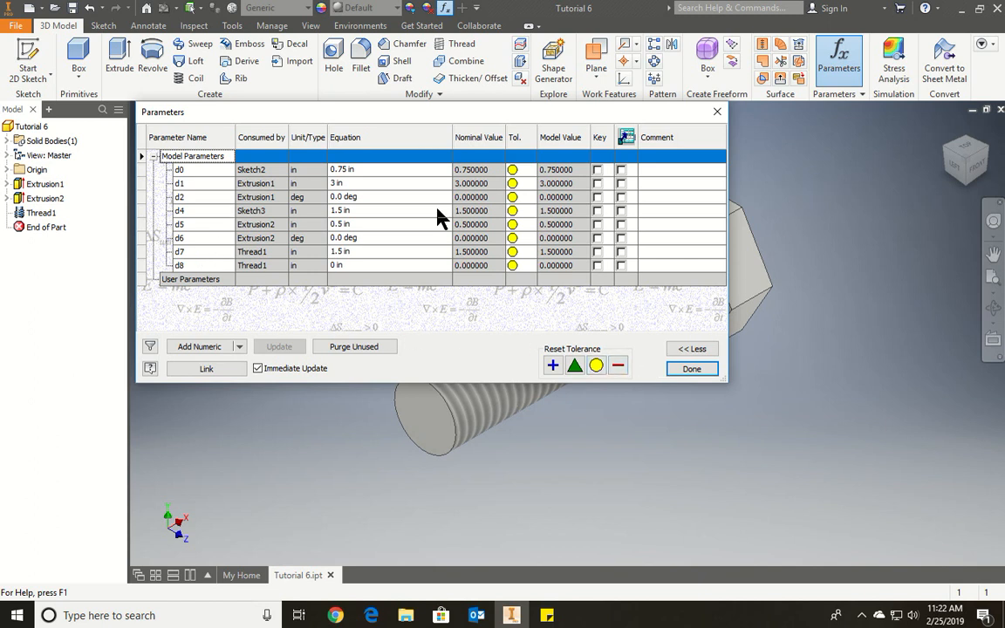
drag(725, 379, 751, 450)
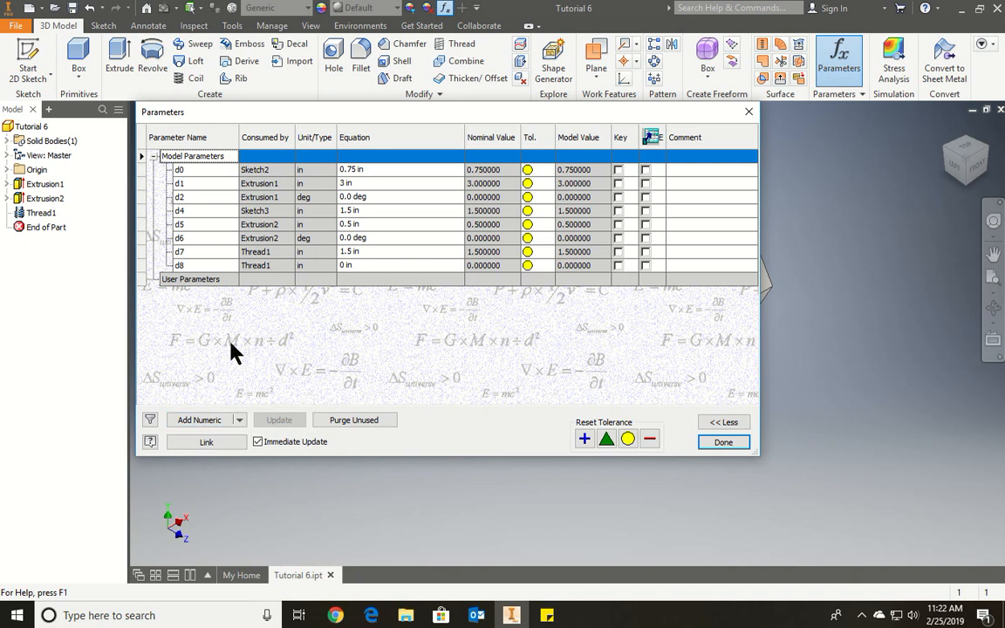
click(190, 170)
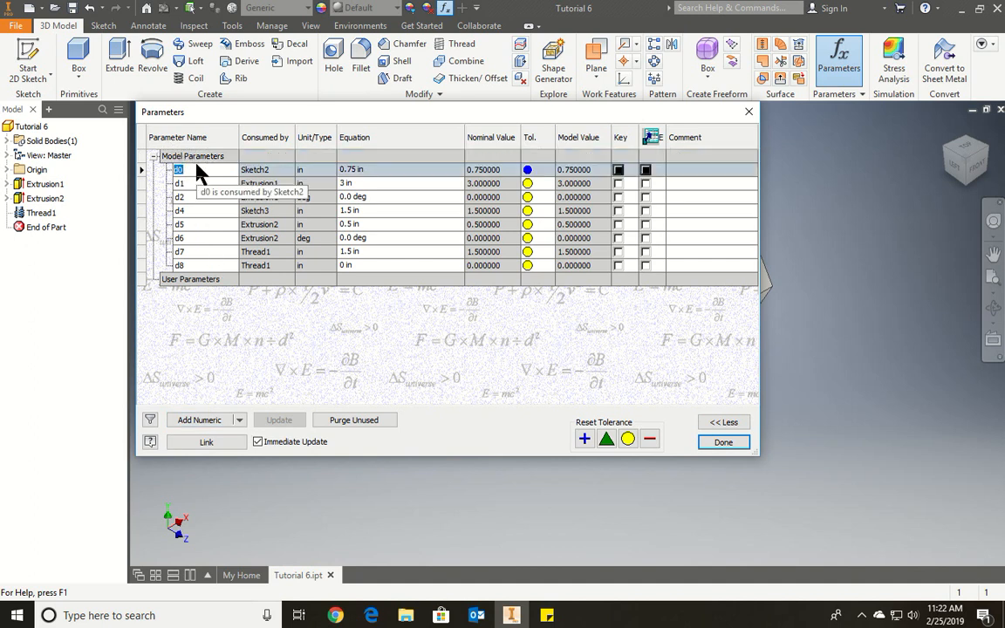
text(D)
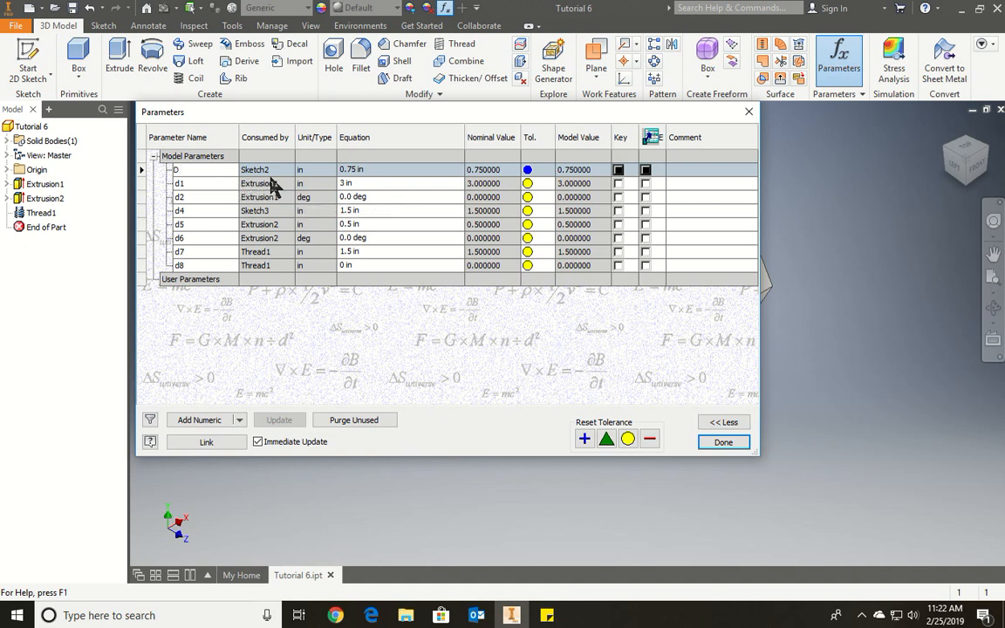
text(iameter)
Rename the shank extrusion's length parameter d1 as Height
click(223, 181)
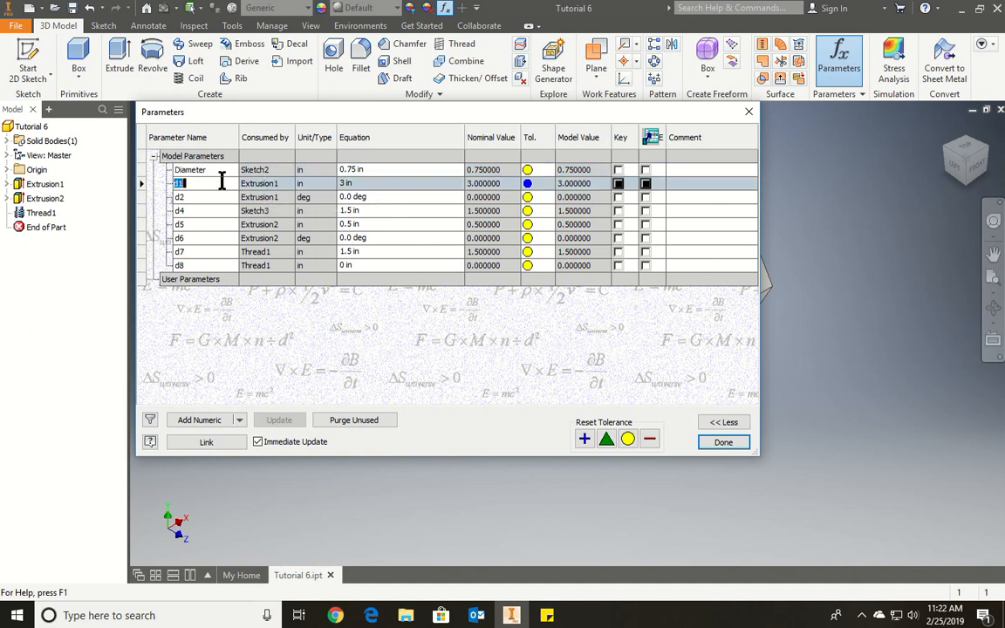
text(HEight)
key(Left)
key(Left)
key(Left)
key(Left)
key(BackSpace)
text(e)
Rename the hexagon sketch parameter d4 as HeadSize and the head extrusion's length parameter d5 as HeadWidth
click(210, 212)
text(Headsize)
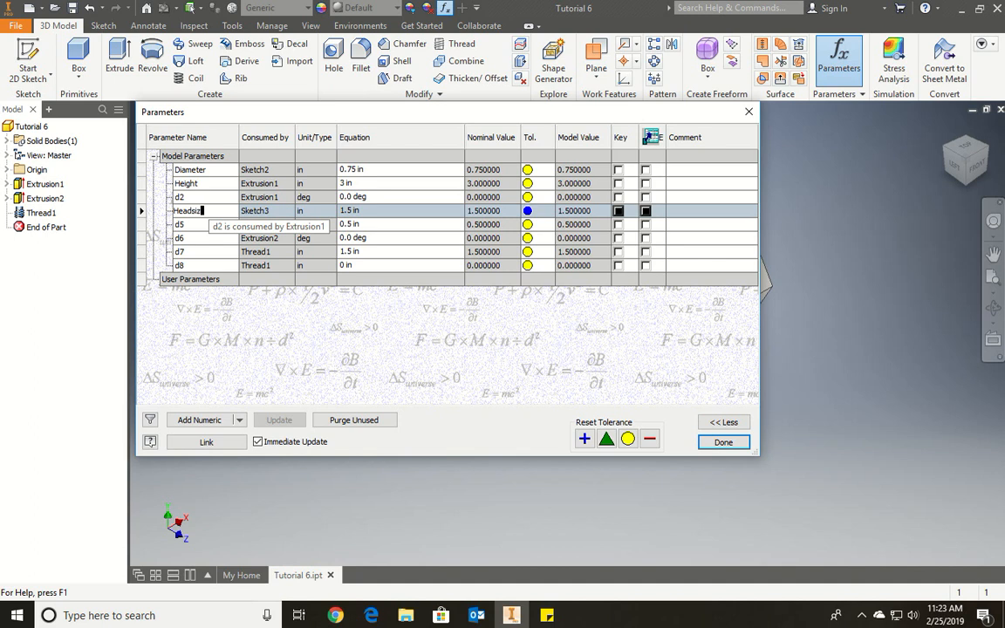
click(209, 224)
text(H)
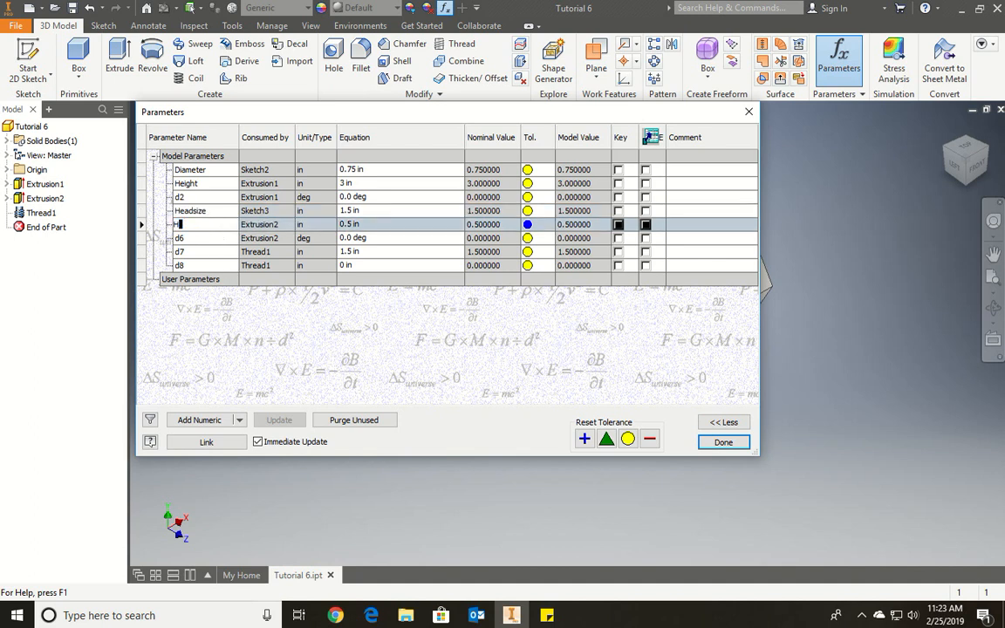
text(eadwith)
click(201, 211)
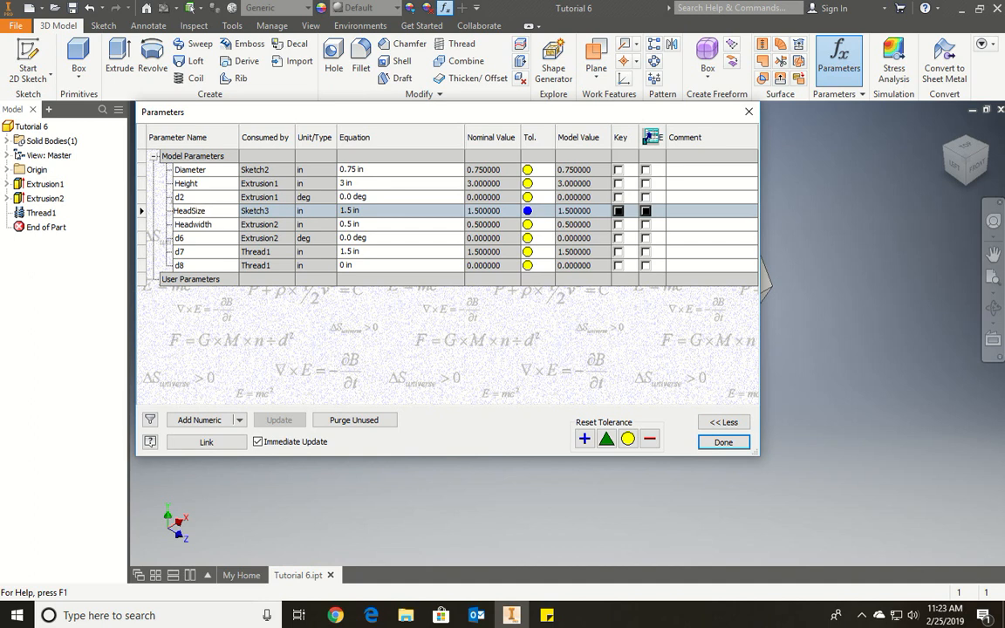
click(196, 225)
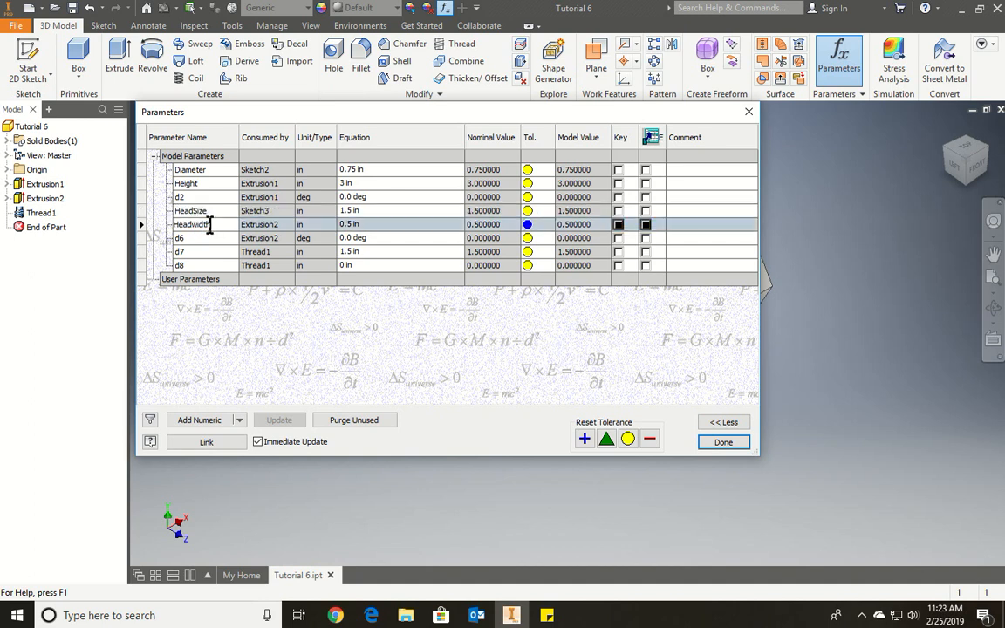
key(Delete)
key(Delete)
text(W)
Rename the head extrusion's angle parameter d6 as d5 and the thread length parameter d7 as ThreadLenght
click(217, 238)
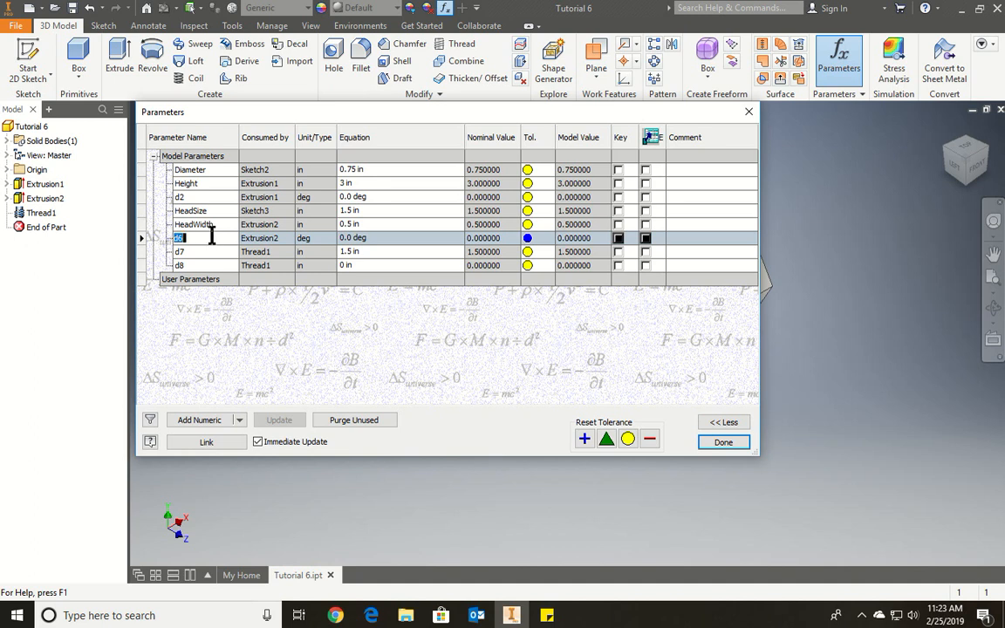
text(d5)
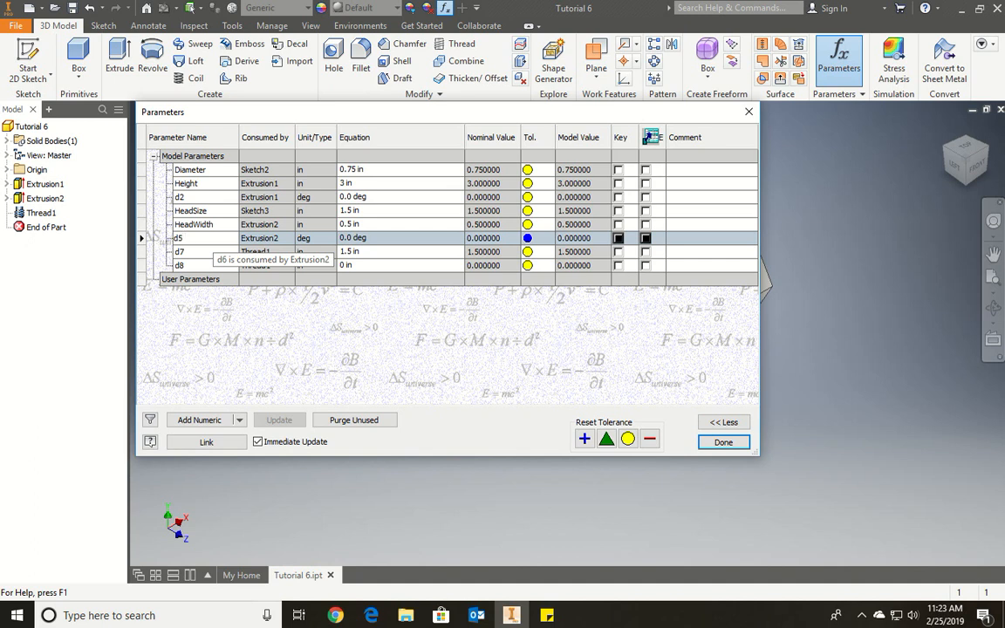
click(195, 252)
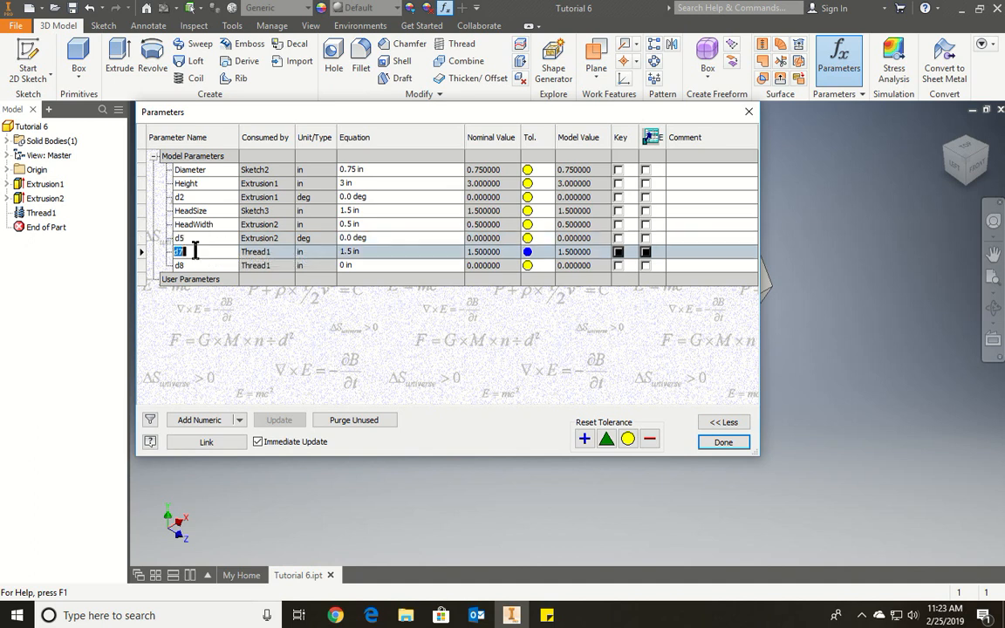
text(Thread)
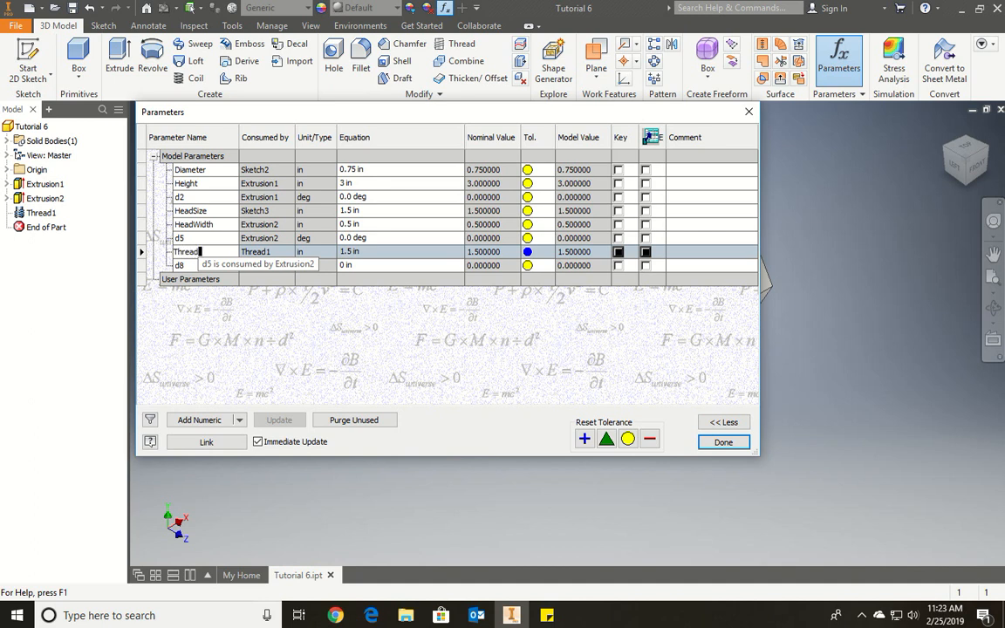
text(Lenght)
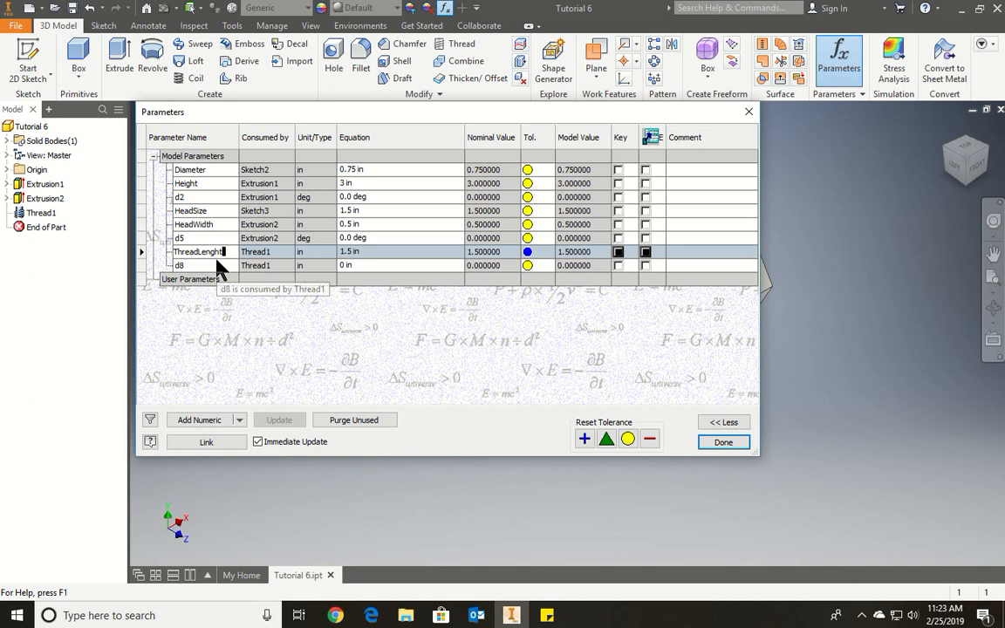
key(Return)
Rename the thread offset parameter d8 as d7, correct ThreadLenght to ThreadLength, and close the parameter table
click(183, 265)
text(d7)
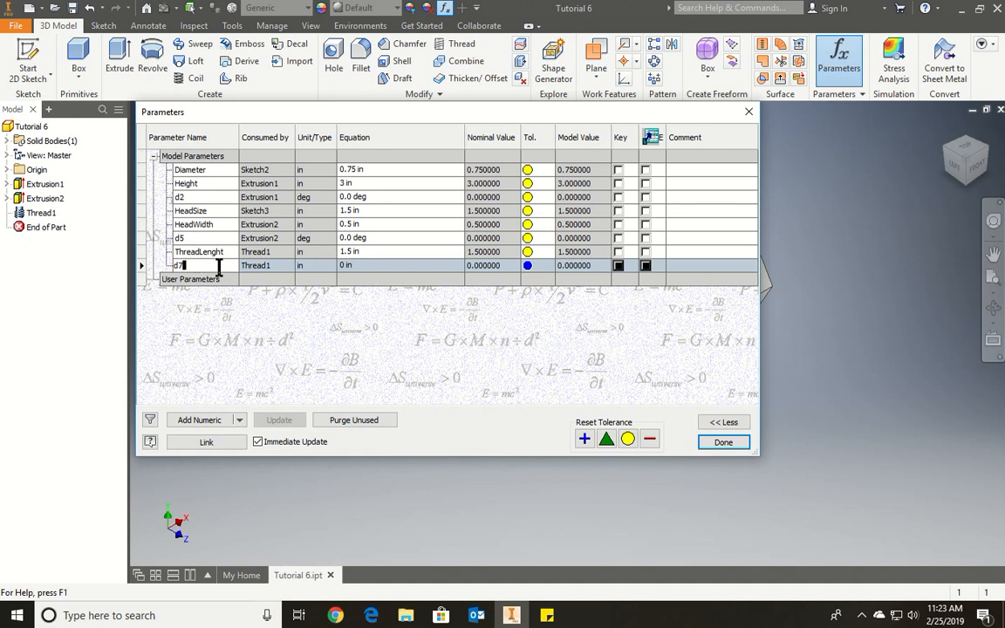
click(224, 252)
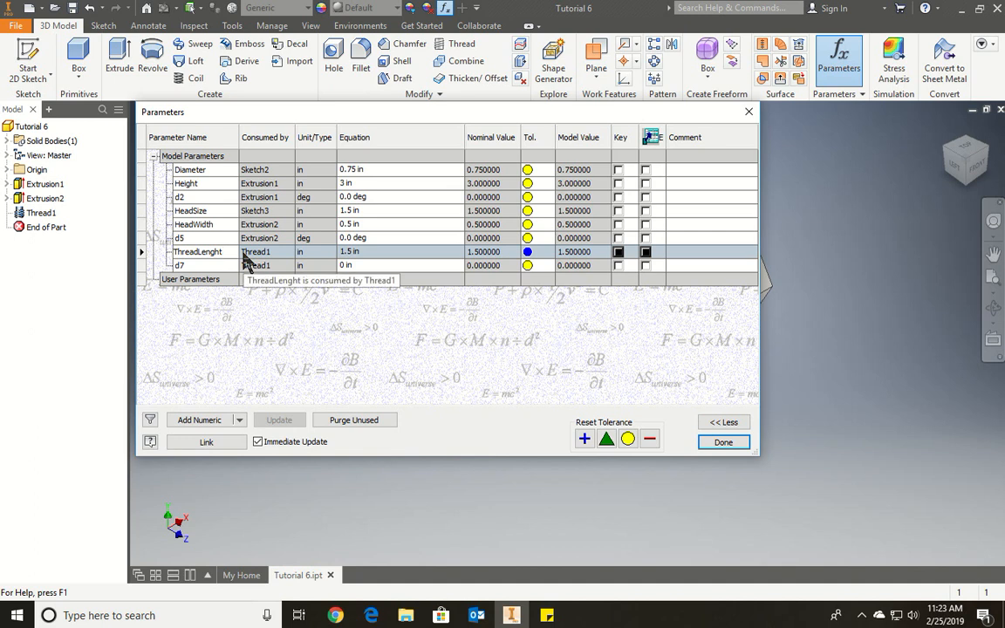
key(BackSpace)
key(BackSpace)
text(th)
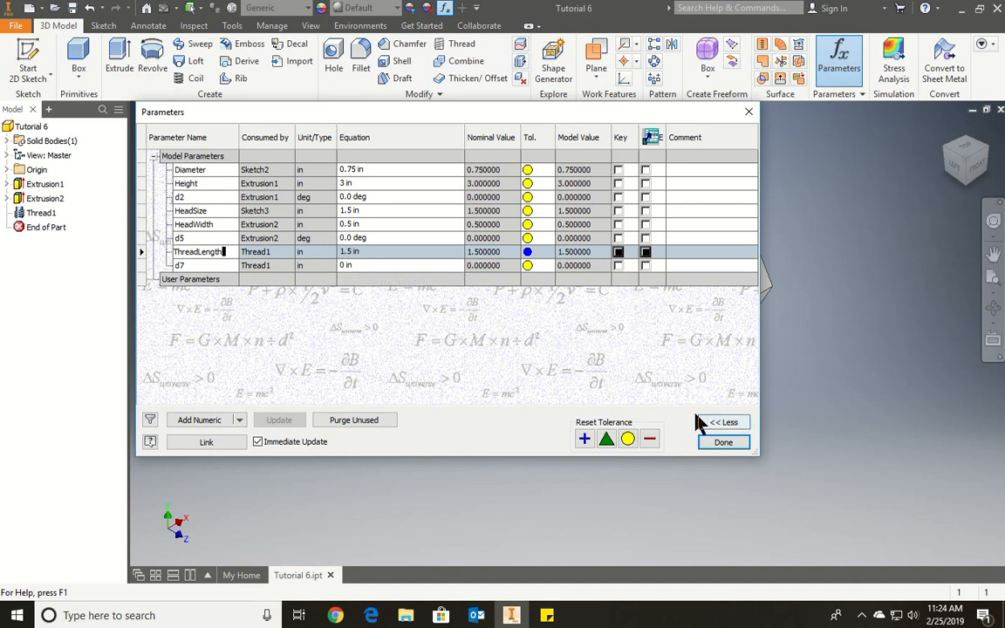
click(721, 443)
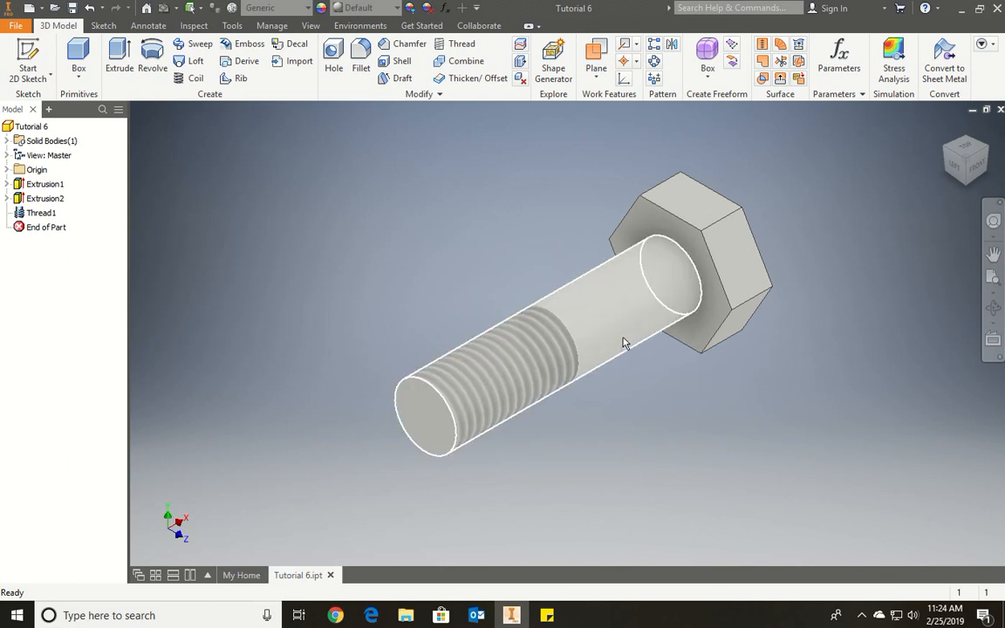
Set the dimension display to Expression and show the dimensions of the shank's Extrusion1
right_click(535, 273)
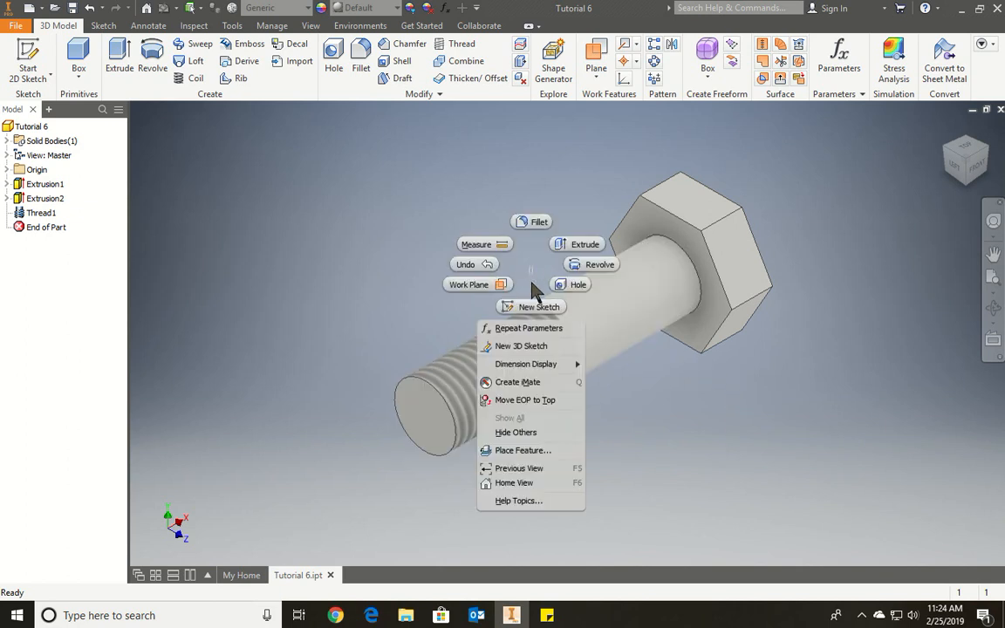
mouse_move(529, 365)
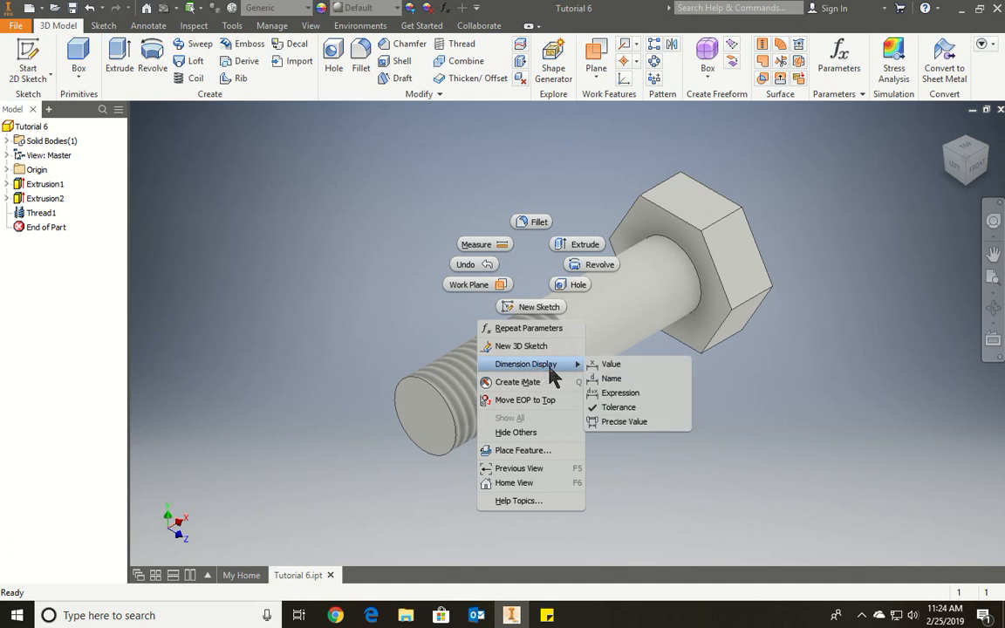
click(632, 393)
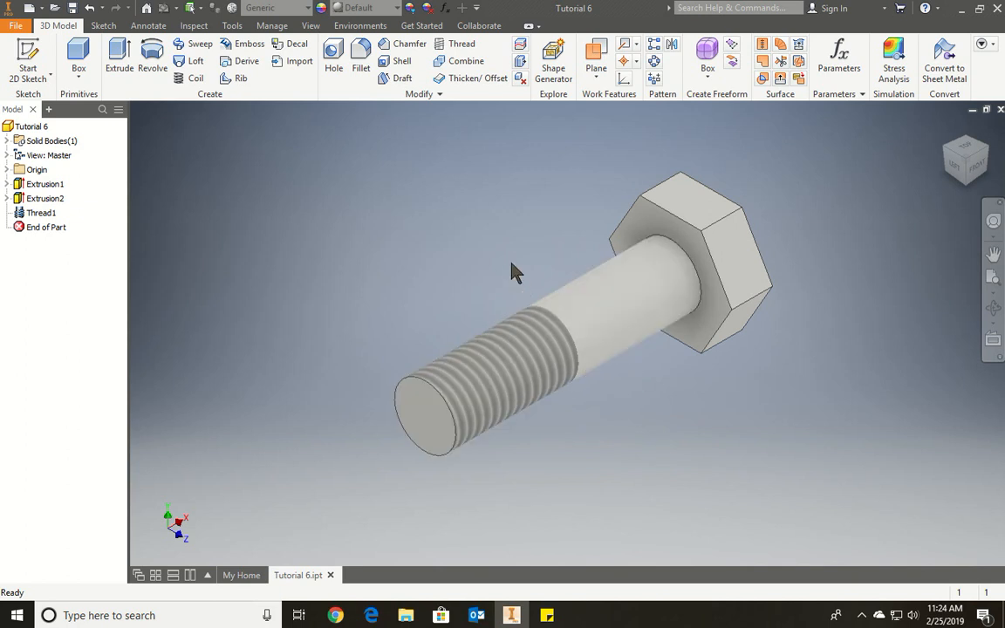
click(35, 184)
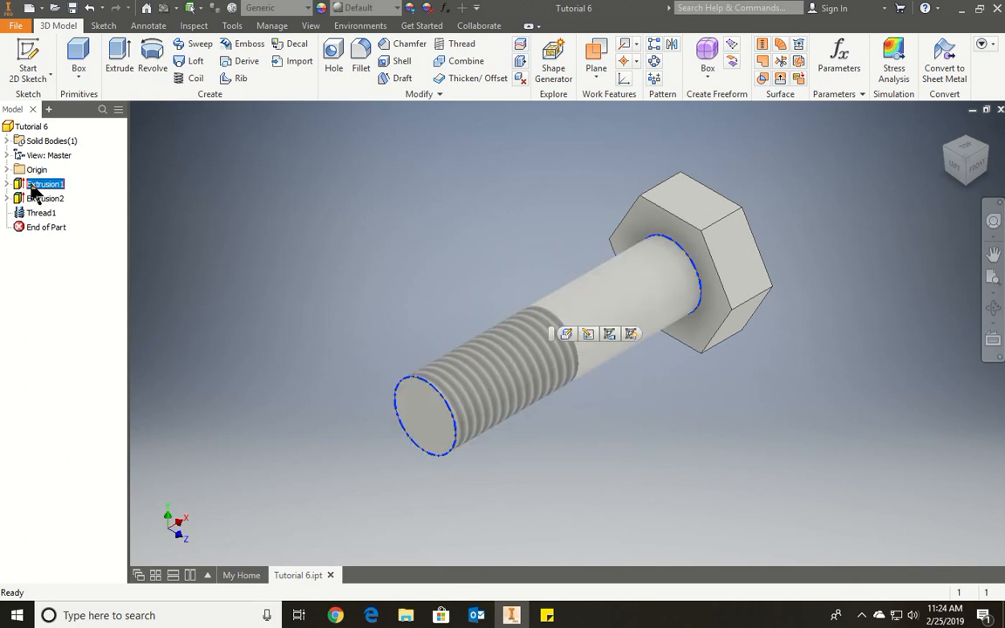
right_click(32, 188)
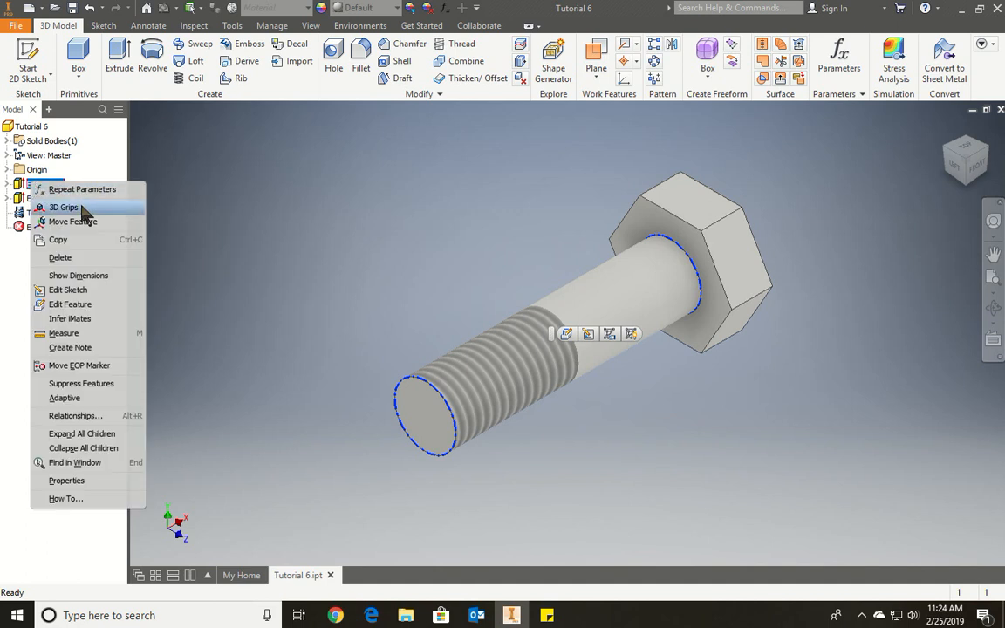
click(122, 277)
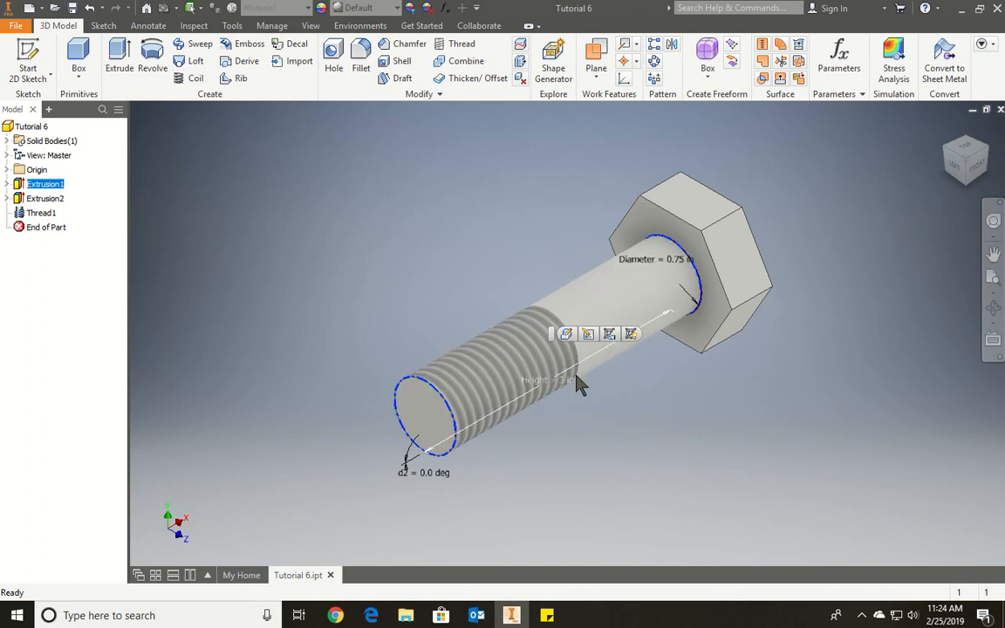
mouse_move(600, 405)
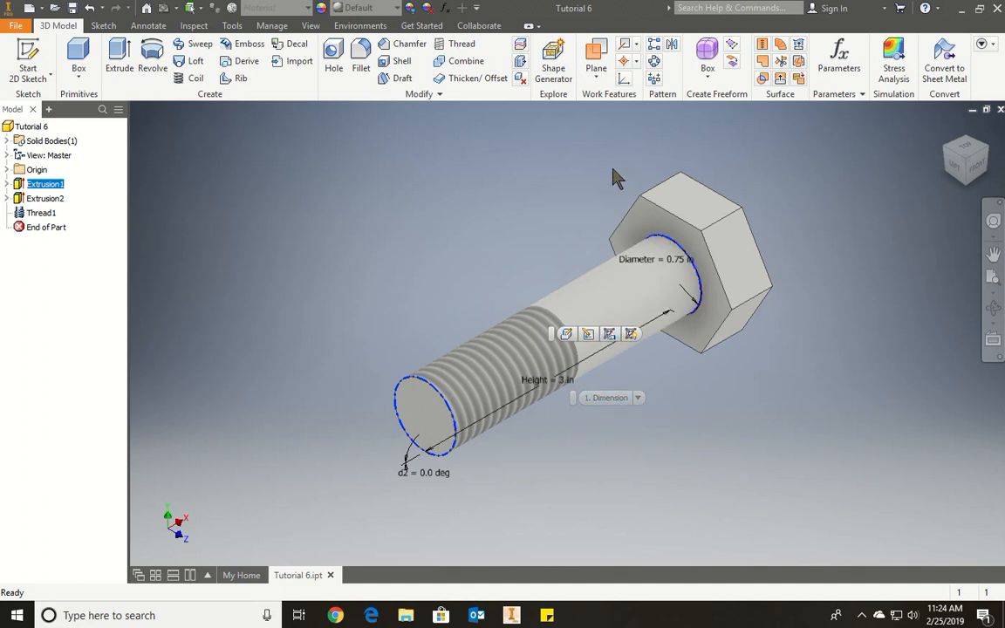
Start creating an iPart from the bolt and insert two additional member rows in its table
click(272, 26)
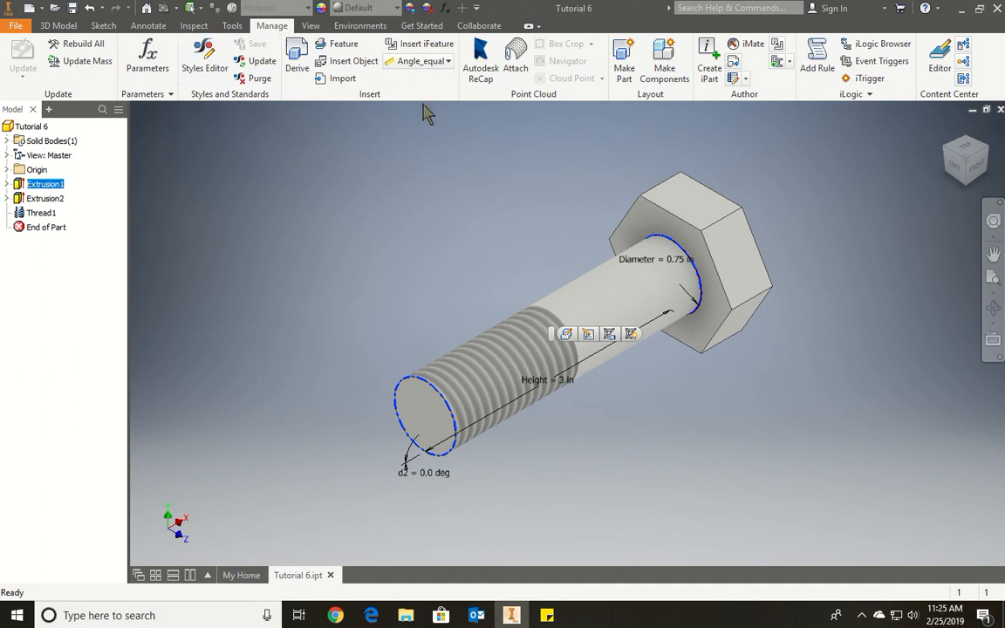
click(709, 57)
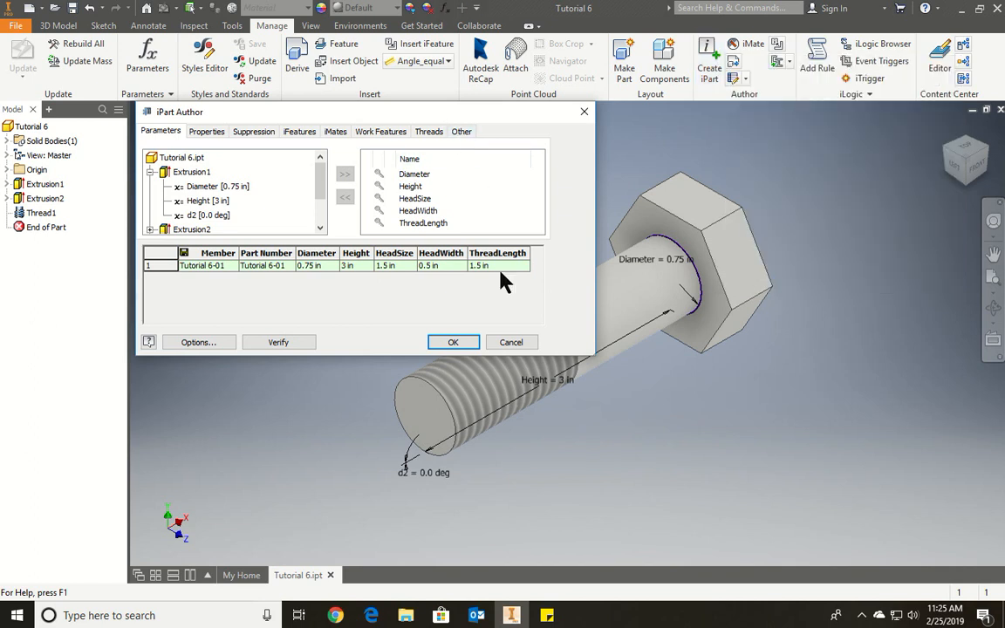
drag(590, 353, 771, 400)
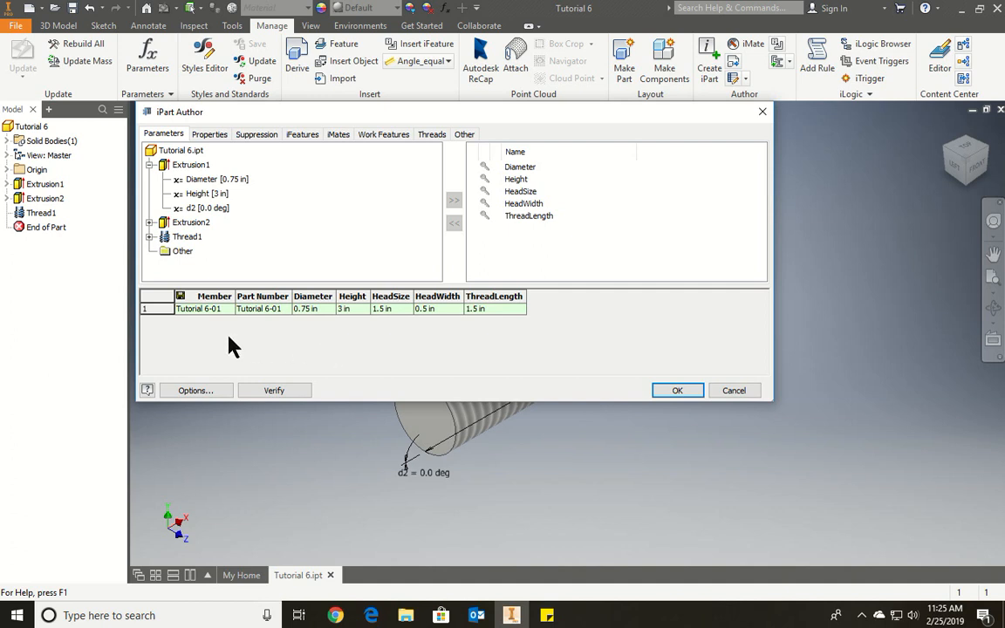
right_click(216, 310)
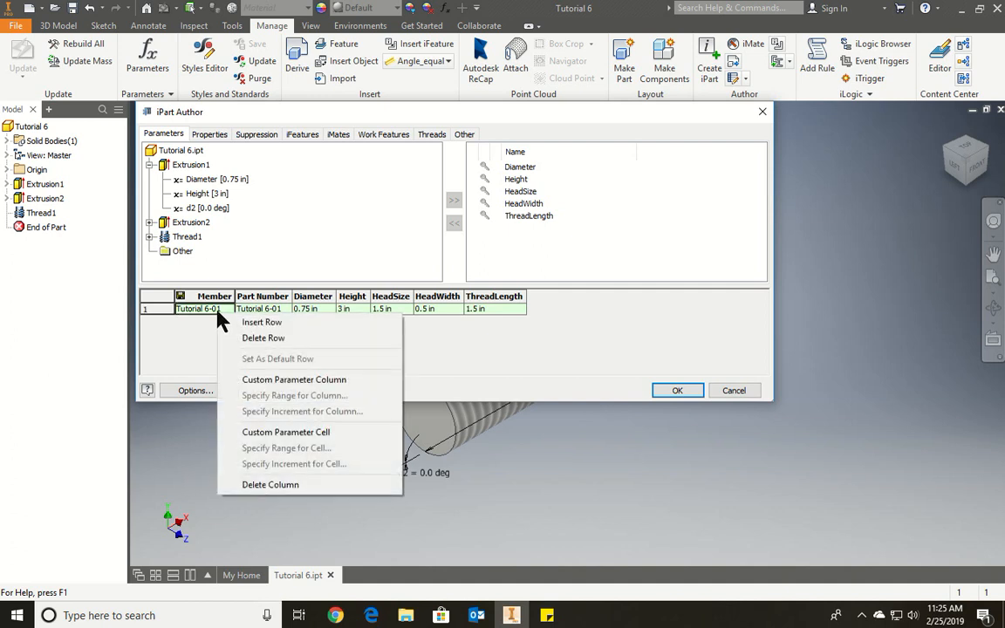
click(261, 323)
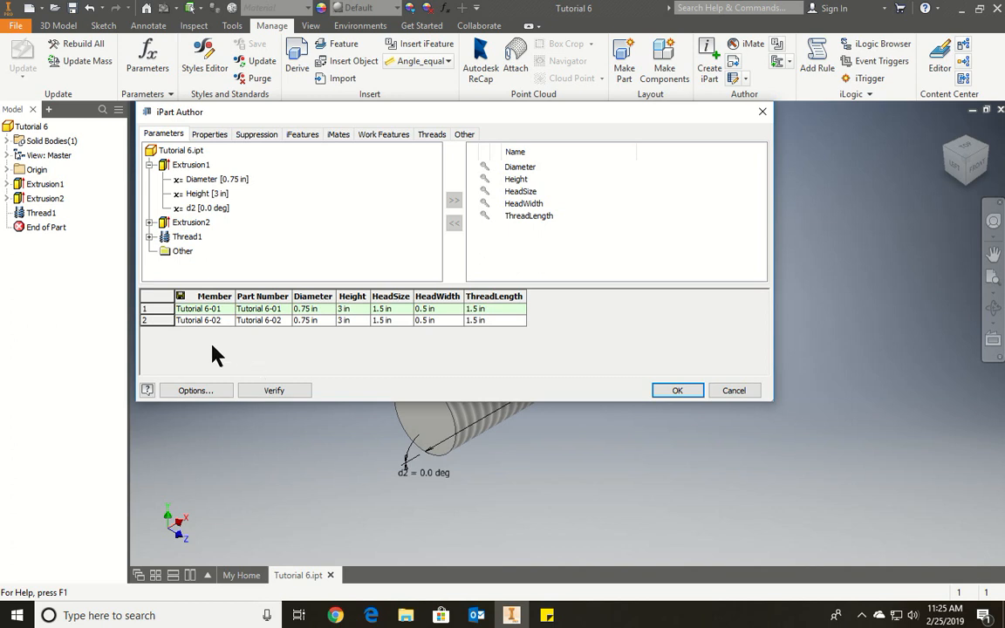
right_click(202, 332)
click(253, 342)
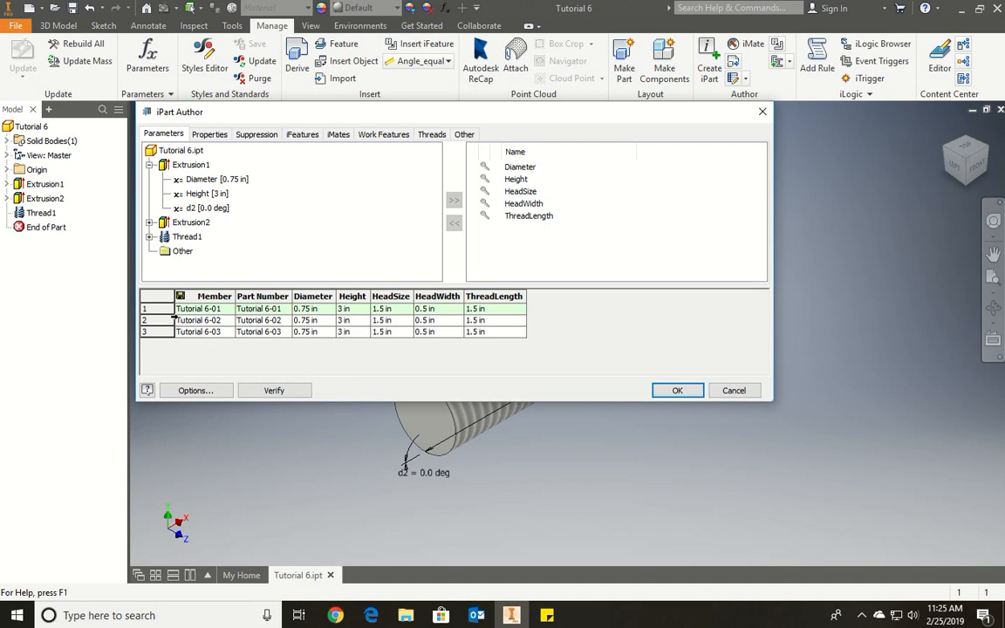
Set the Tutorial 6-02 member's Height to 5, HeadWidth to .75 and ThreadLength to 3 in the iPart table
click(161, 321)
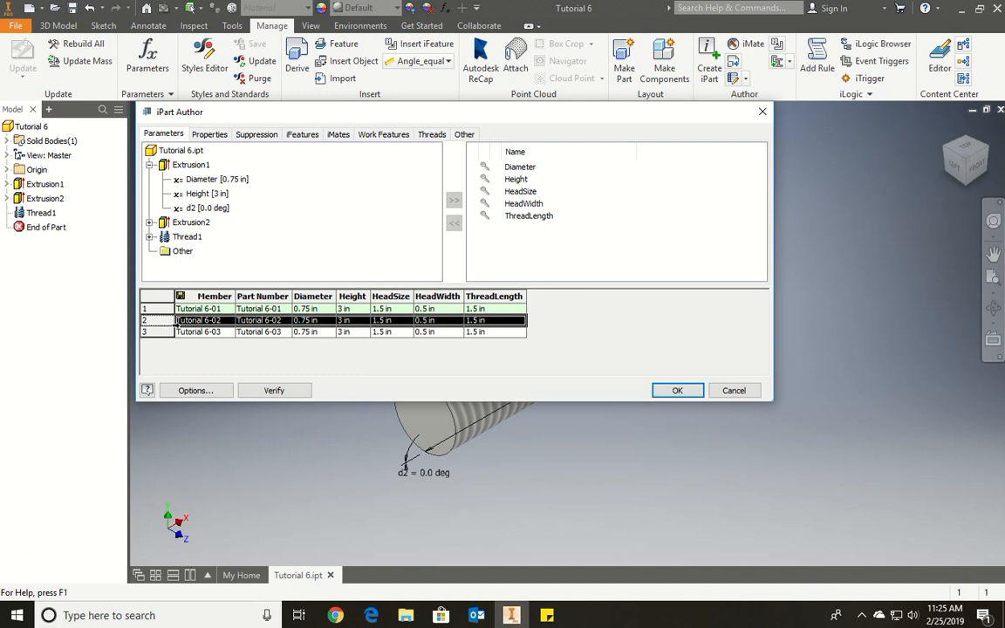
double_click(343, 320)
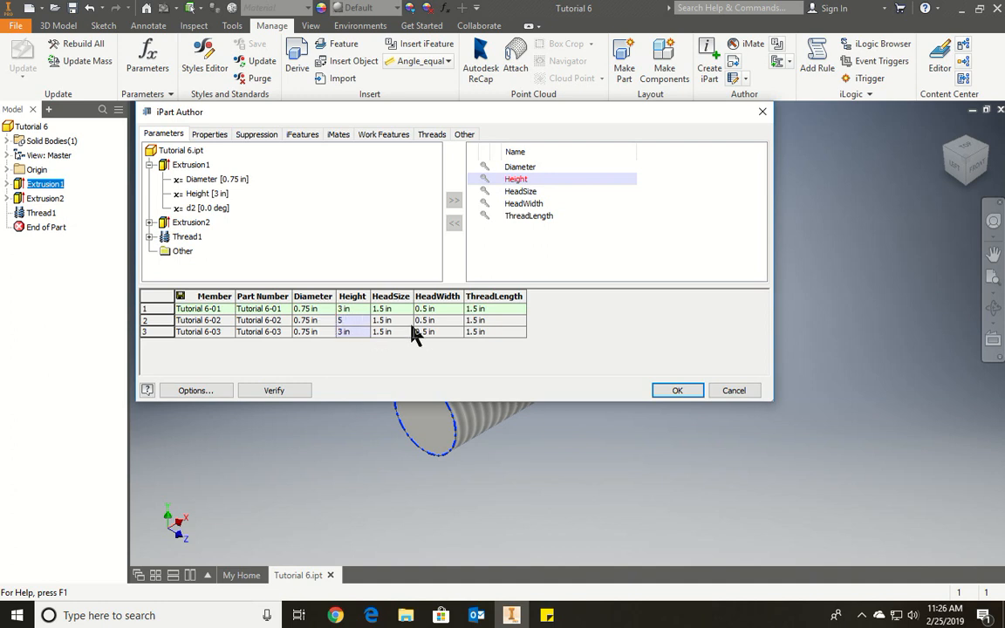
double_click(438, 320)
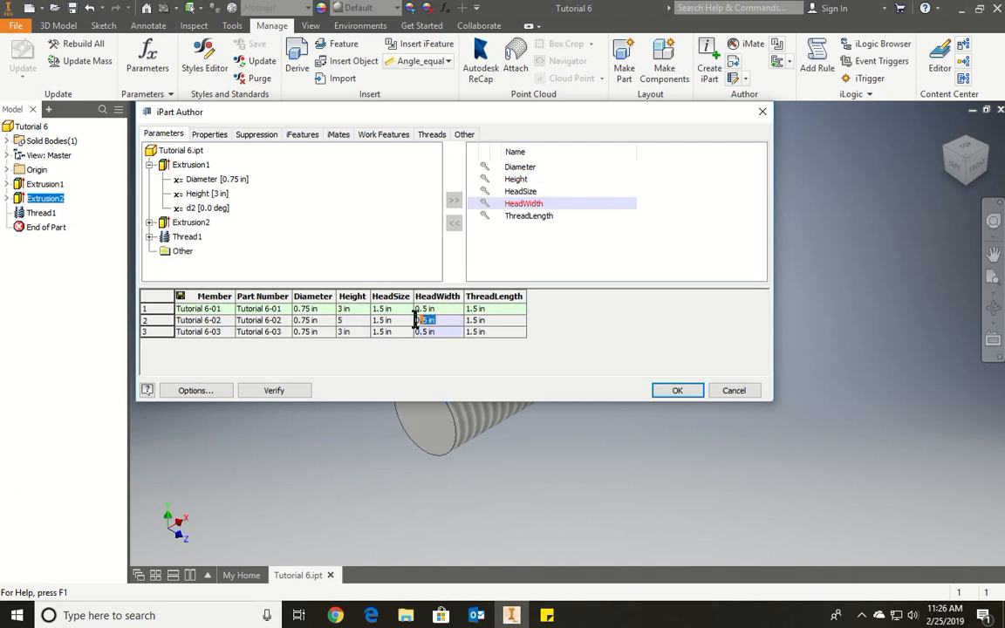
text(.75)
double_click(496, 321)
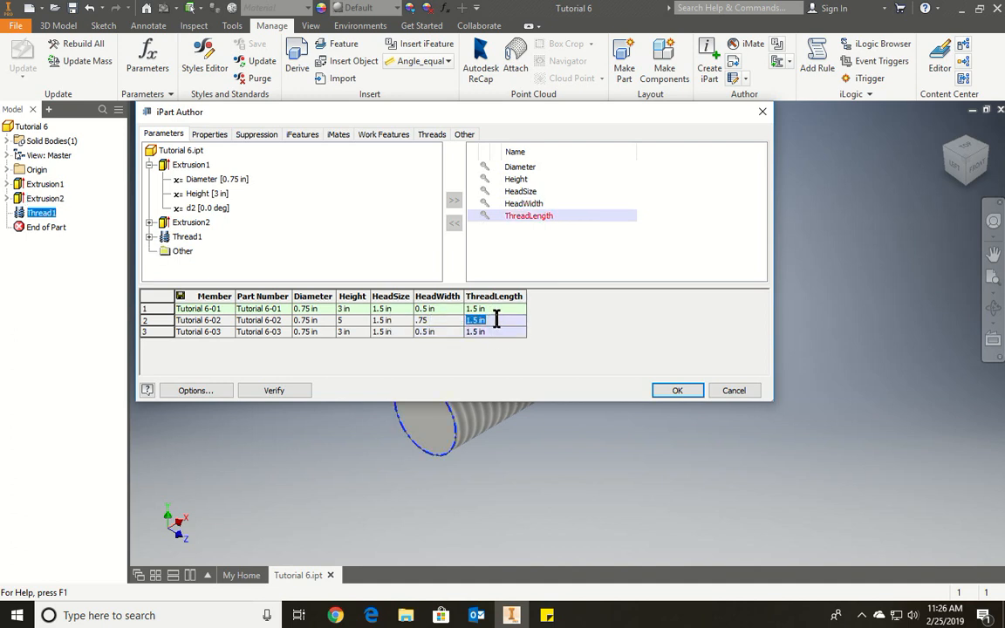
text(3)
Set the Tutorial 6-03 member's HeadSize to 2, HeadWidth to .75 and ThreadLength to 3
double_click(492, 331)
click(308, 333)
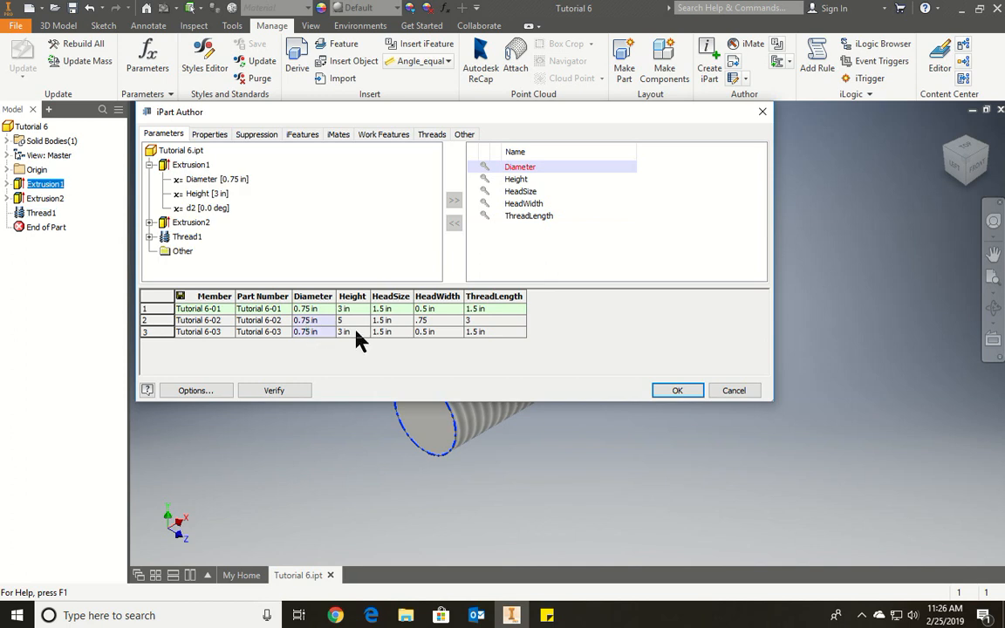
click(347, 333)
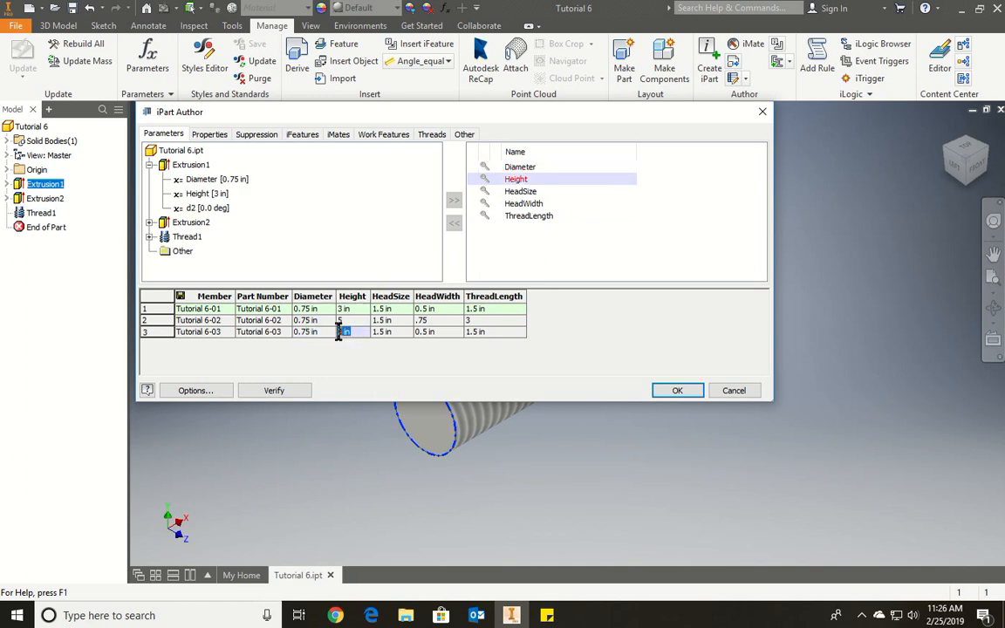
click(392, 332)
click(395, 331)
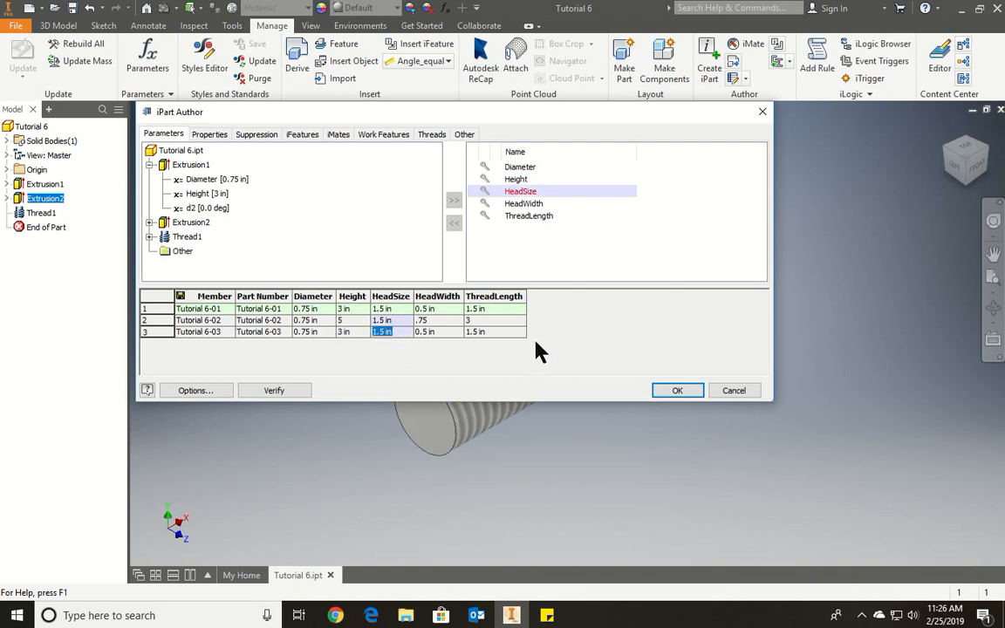
text(2)
key(Tab)
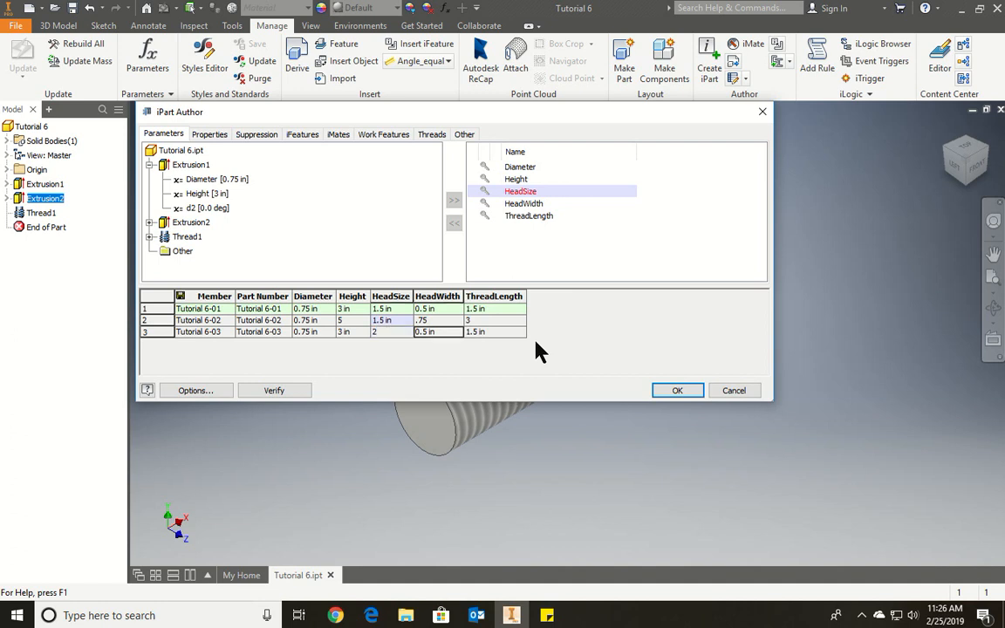
click(443, 335)
key(BackSpace)
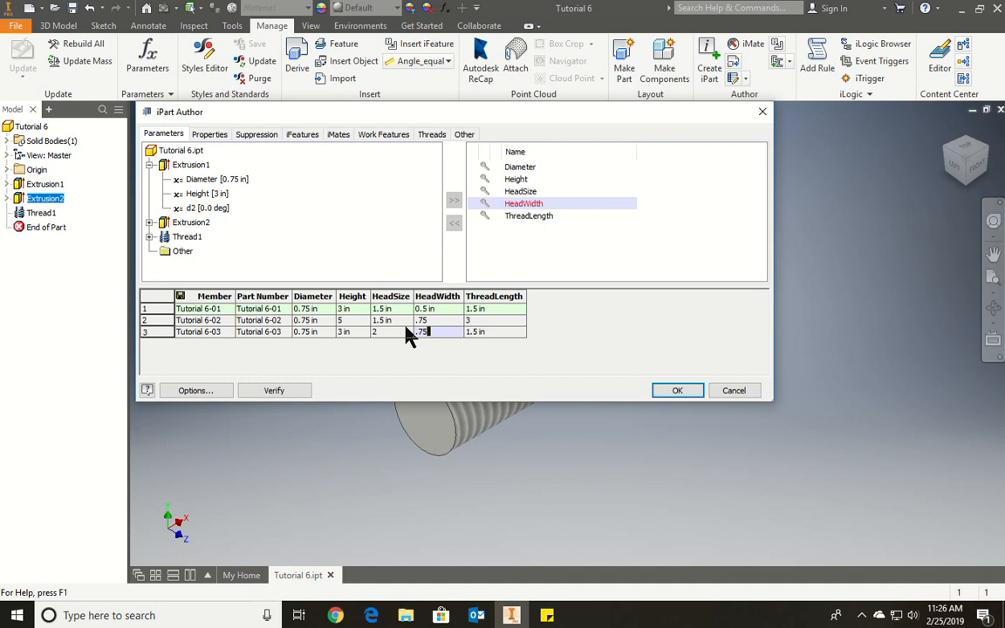
click(482, 332)
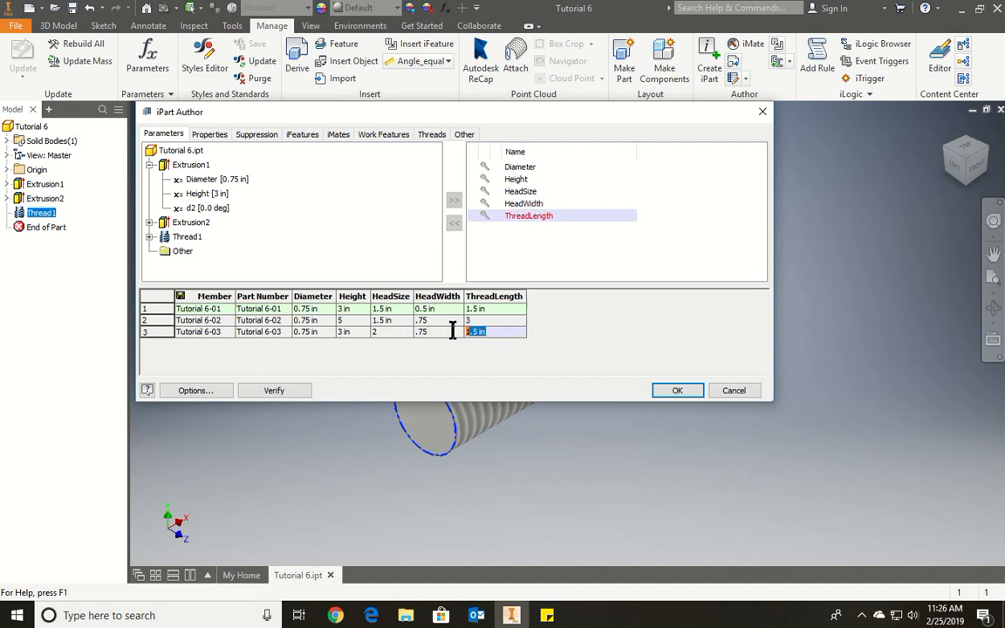
text(3)
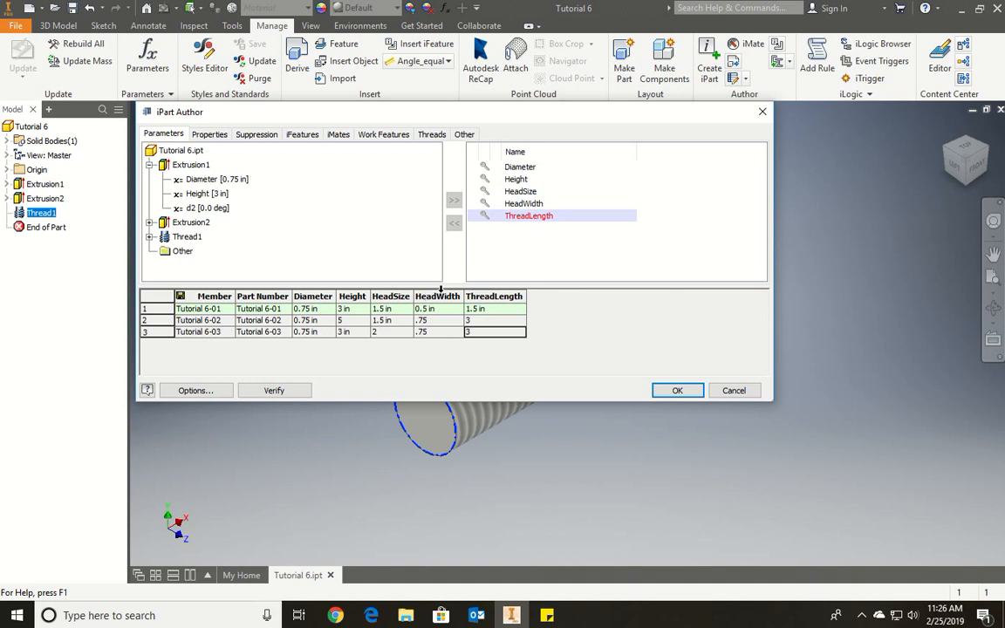
Make the Tutorial 6-03 row the default and create the iPart
click(159, 331)
right_click(159, 332)
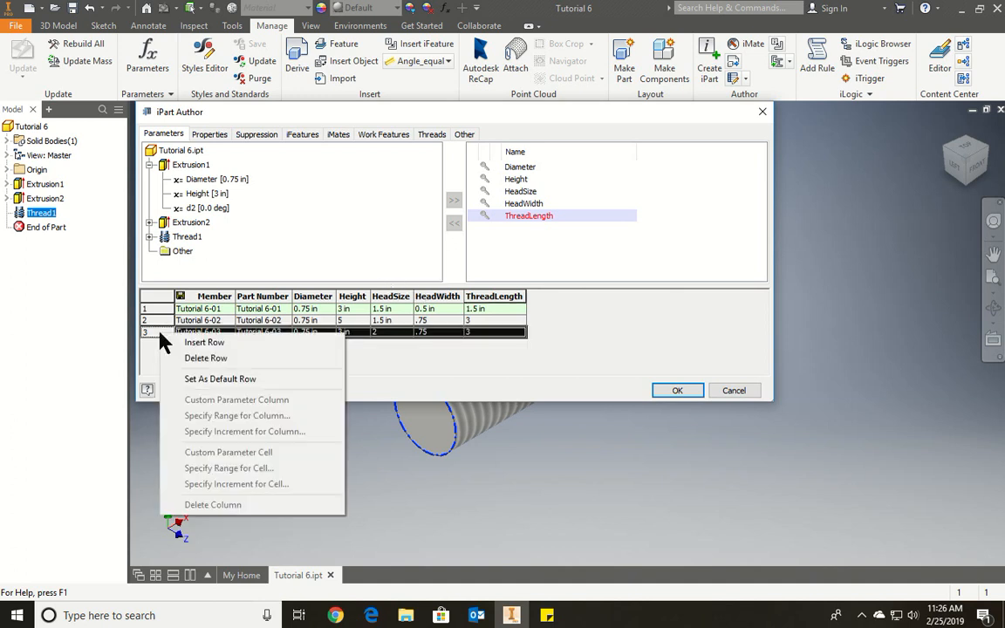
click(219, 379)
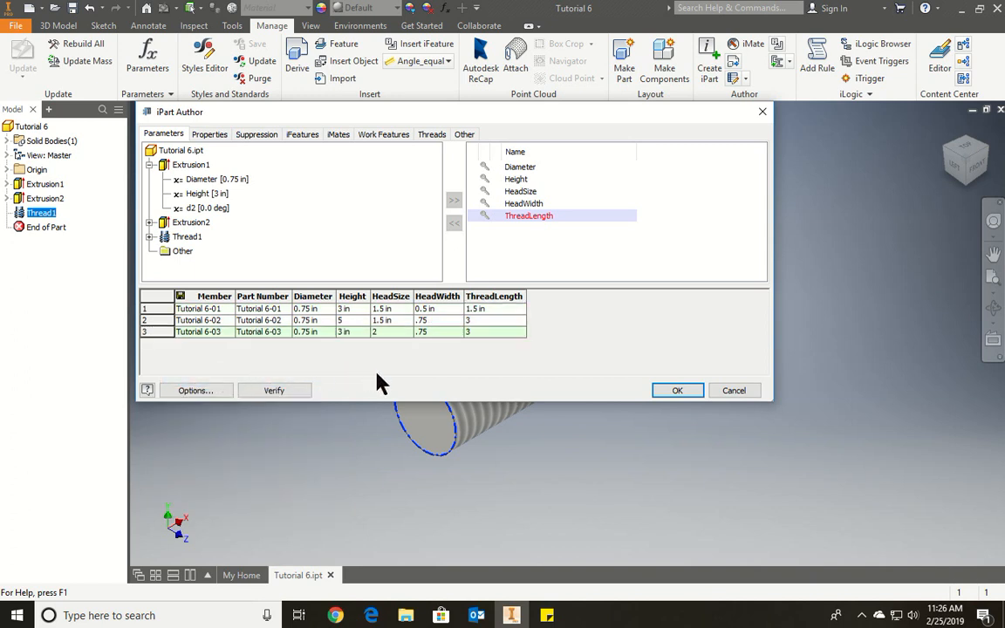
click(677, 392)
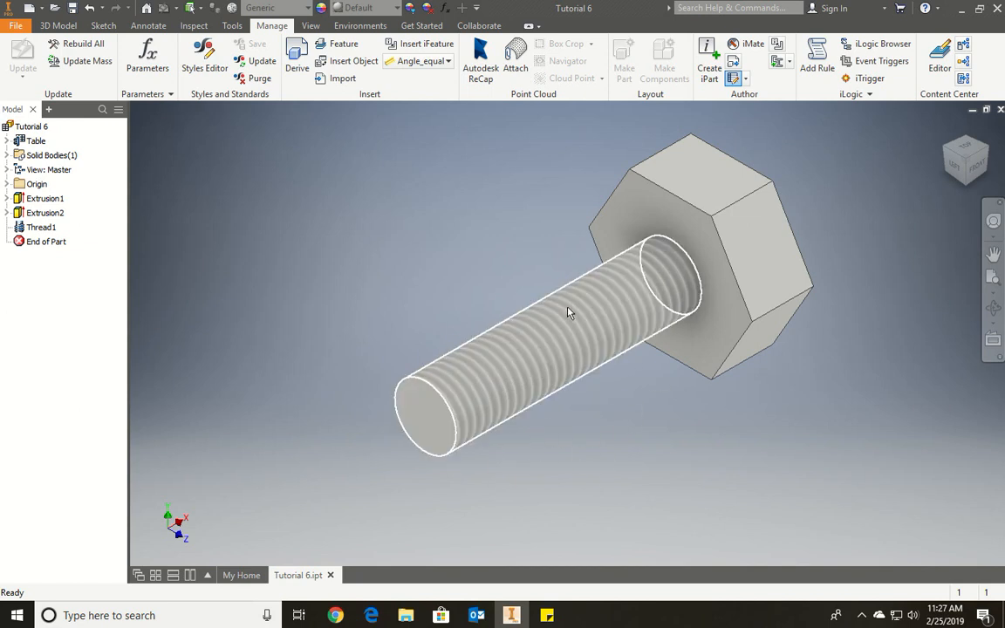
Activate the iPart members Tutorial 6-01, 6-02 and 6-03 in turn and save the part
click(7, 141)
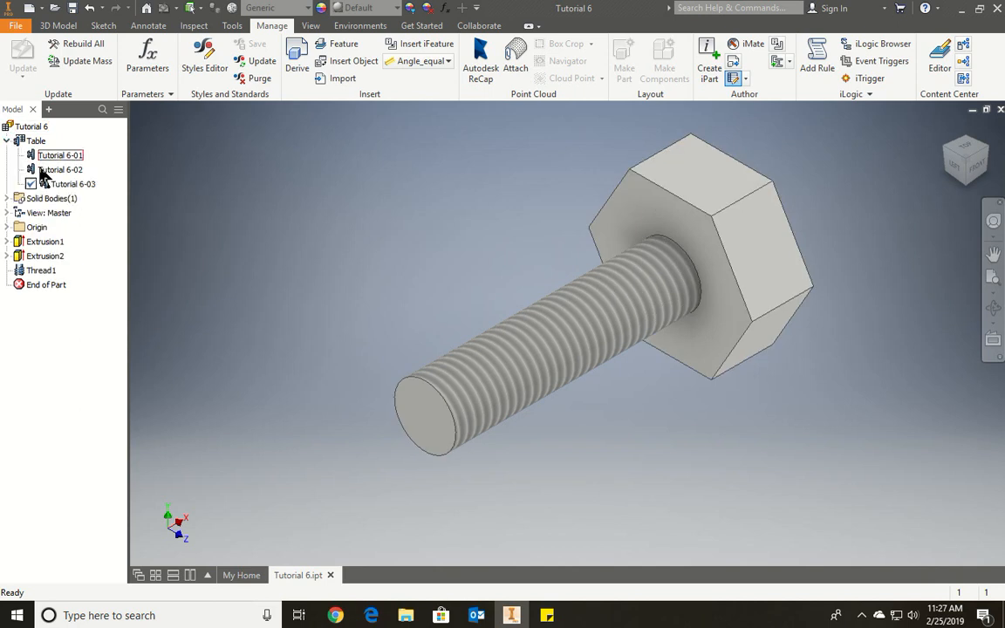
double_click(69, 156)
double_click(69, 170)
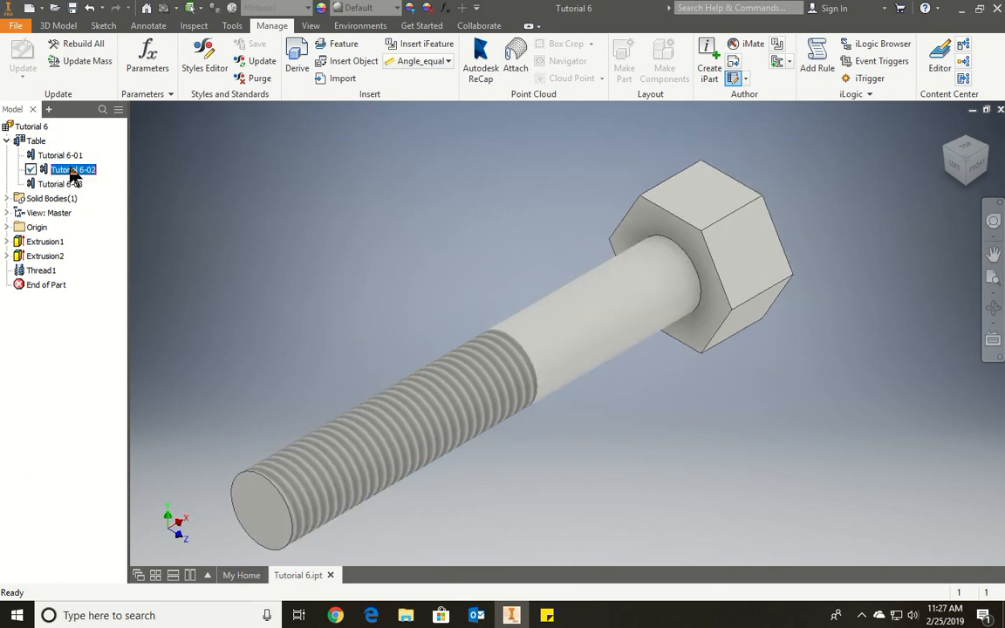
double_click(68, 184)
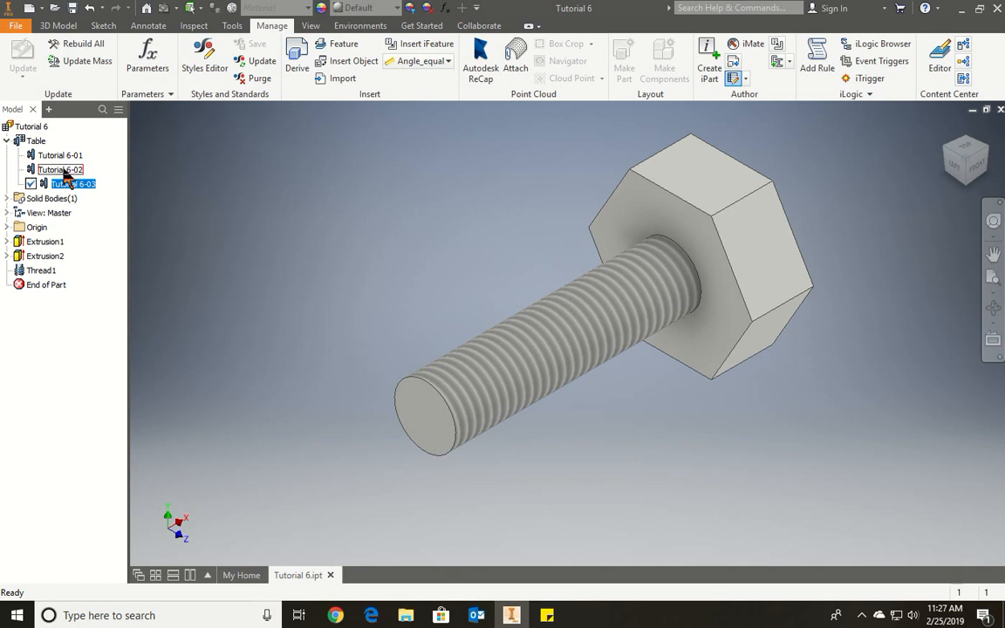
click(70, 8)
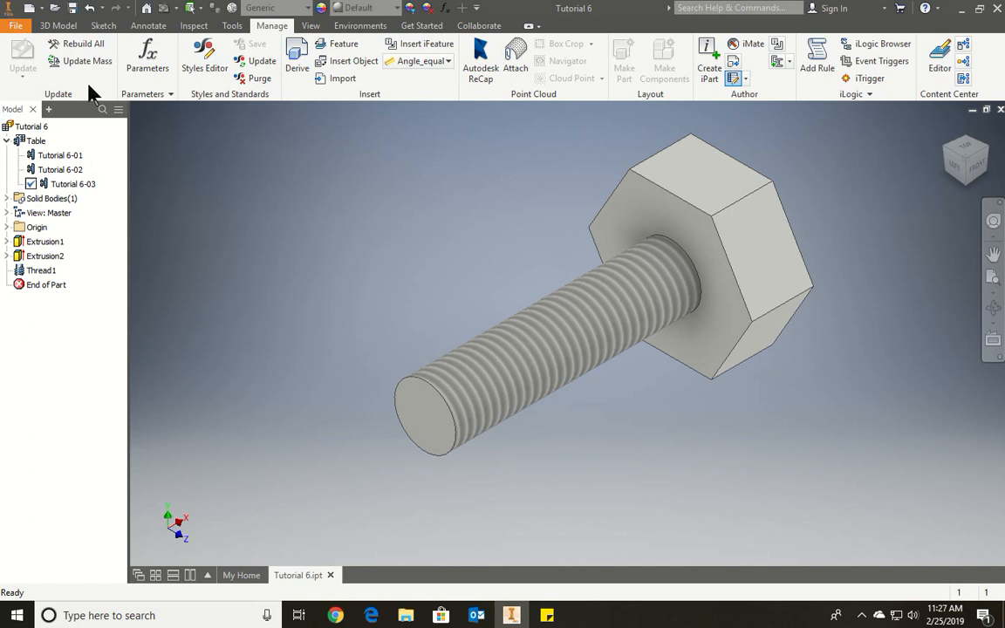
Reopen the iPart table from member Tutorial 6-03 to review its rows, and close it without changes
click(77, 184)
right_click(81, 194)
click(101, 236)
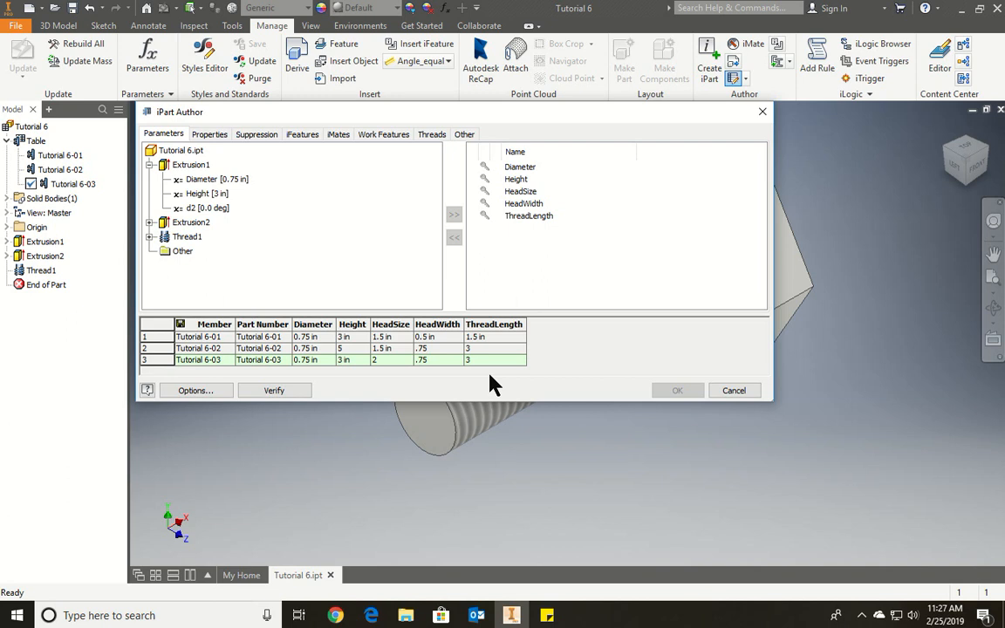
click(724, 388)
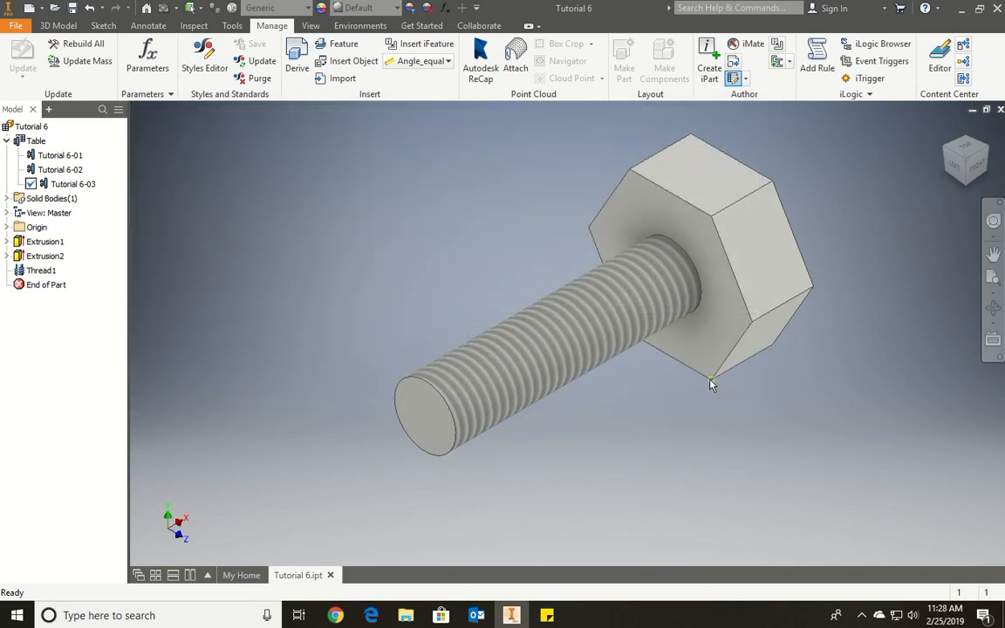
Review the part number and member name options of the iPart table, and close them without changes
right_click(62, 184)
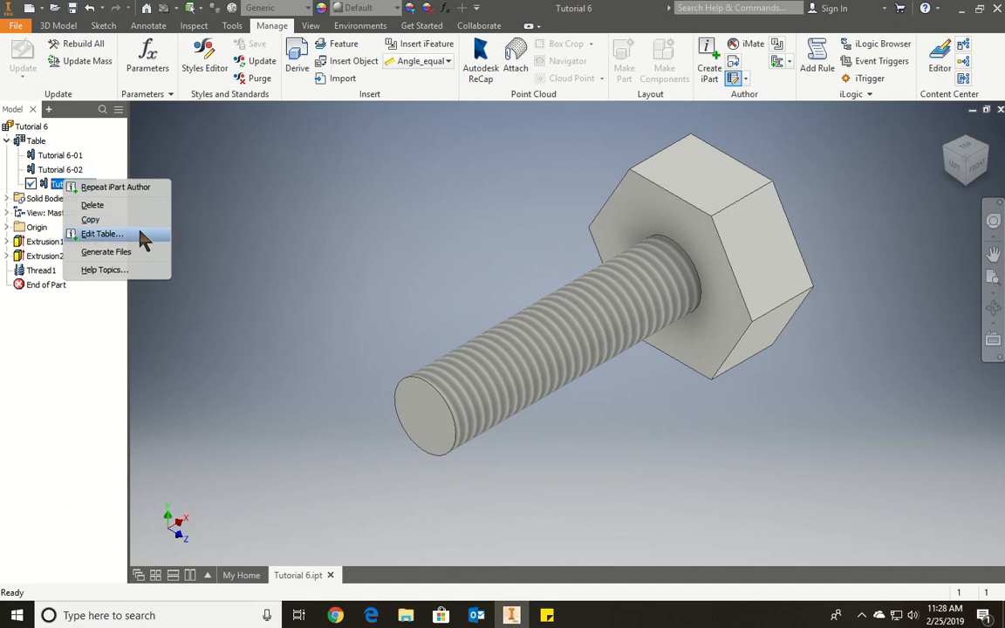
click(234, 211)
click(64, 172)
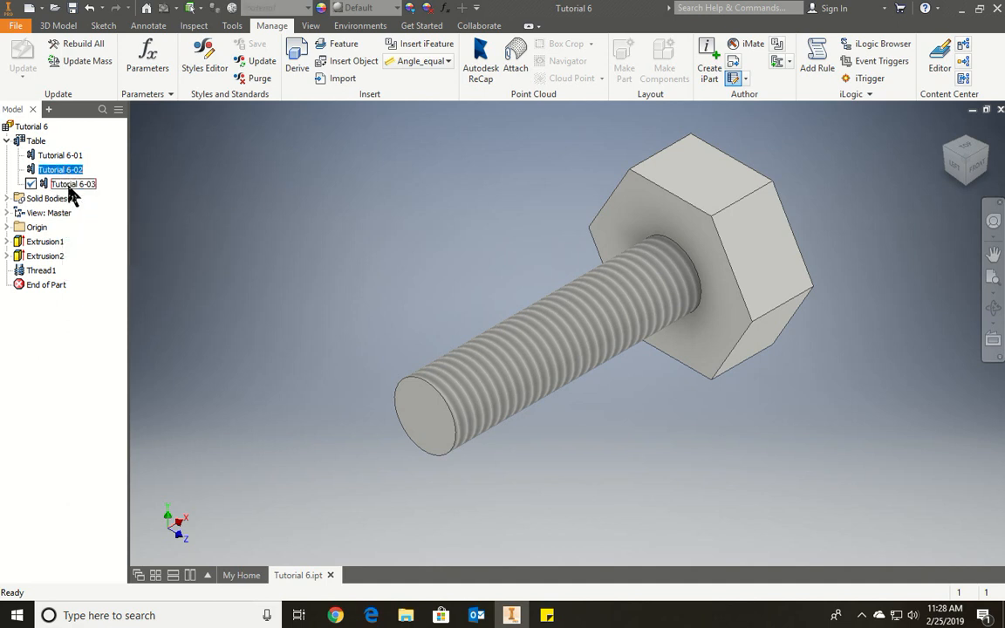
right_click(70, 188)
click(103, 237)
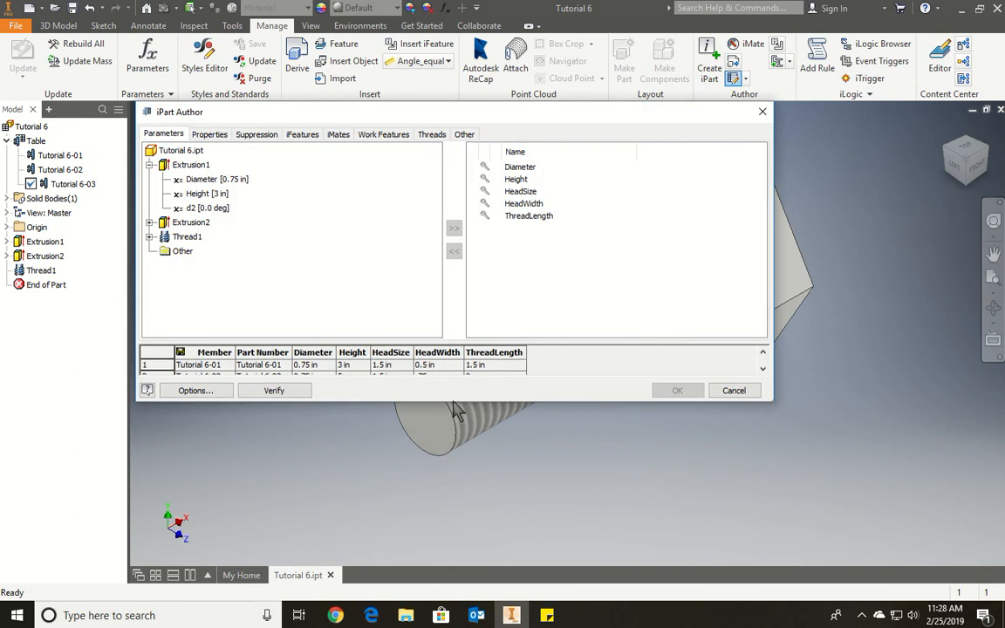
click(221, 392)
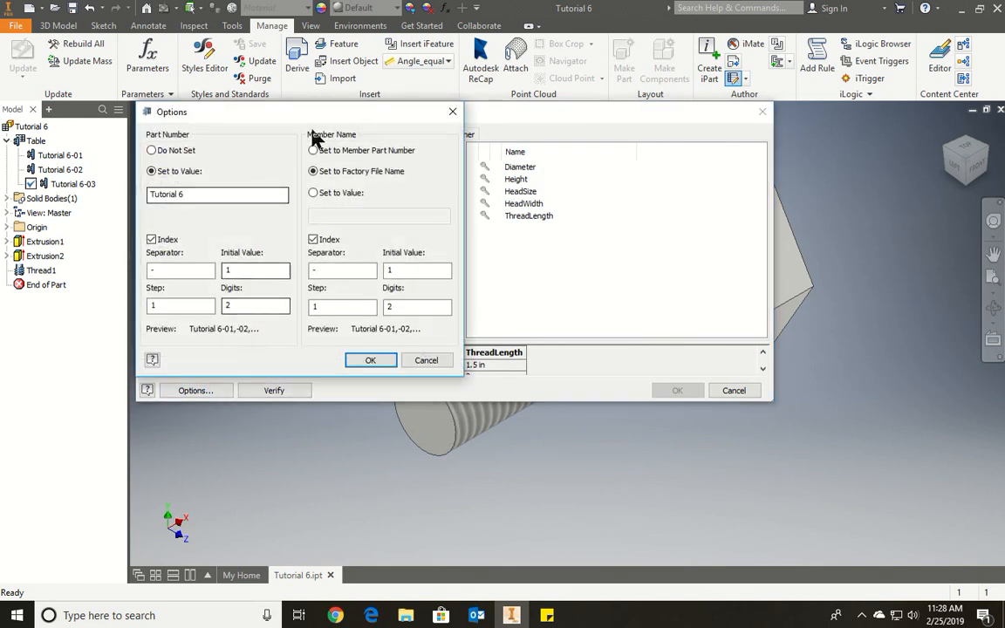
click(456, 108)
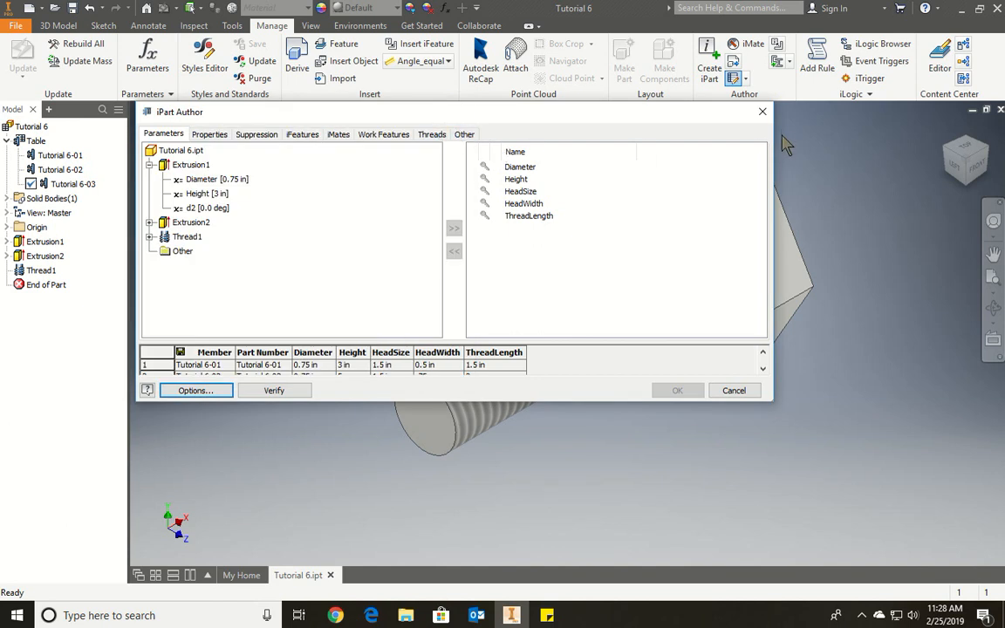
click(717, 391)
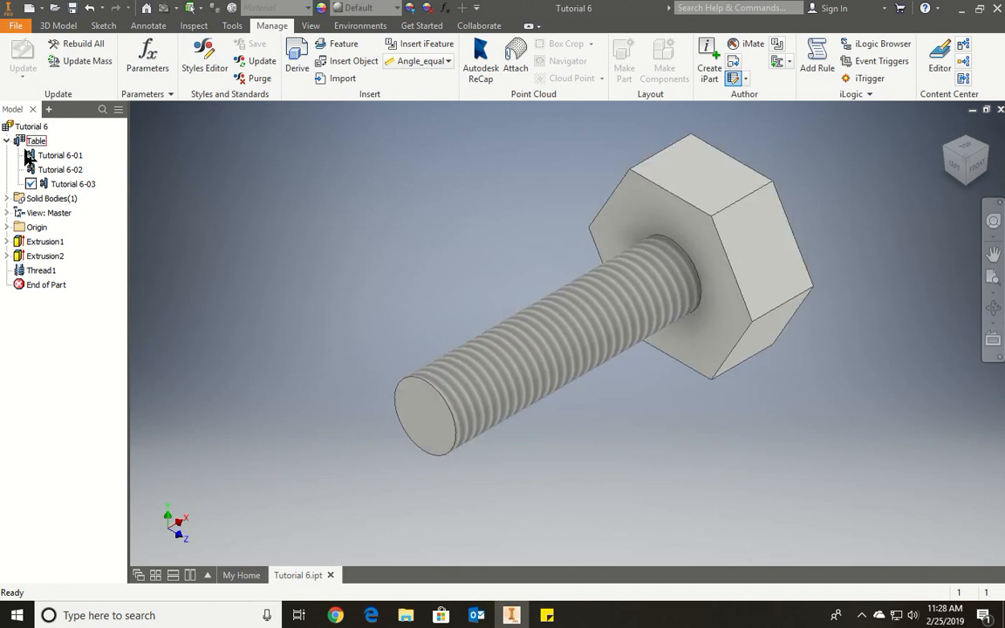
Activate Tutorial 6-01, Tutorial 6-02 and Tutorial 6-03 one after another to compare the bolt variants
double_click(54, 156)
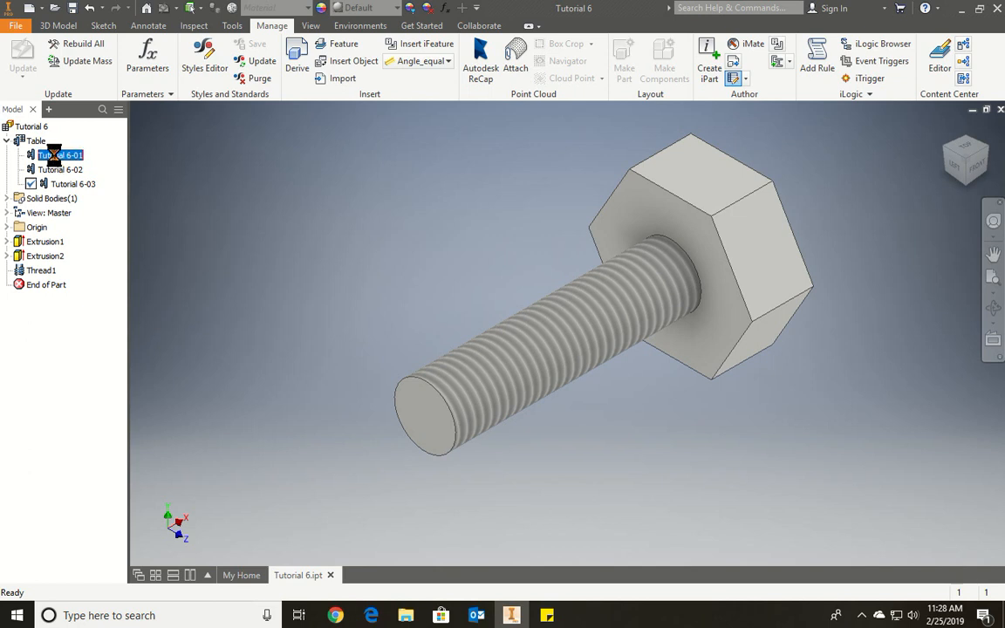
double_click(60, 170)
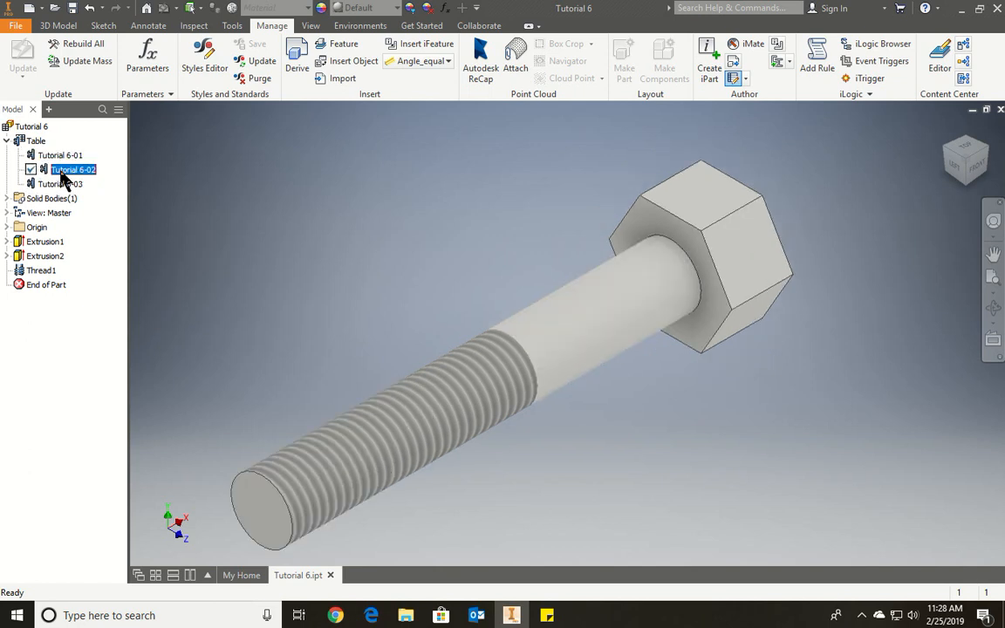
double_click(61, 184)
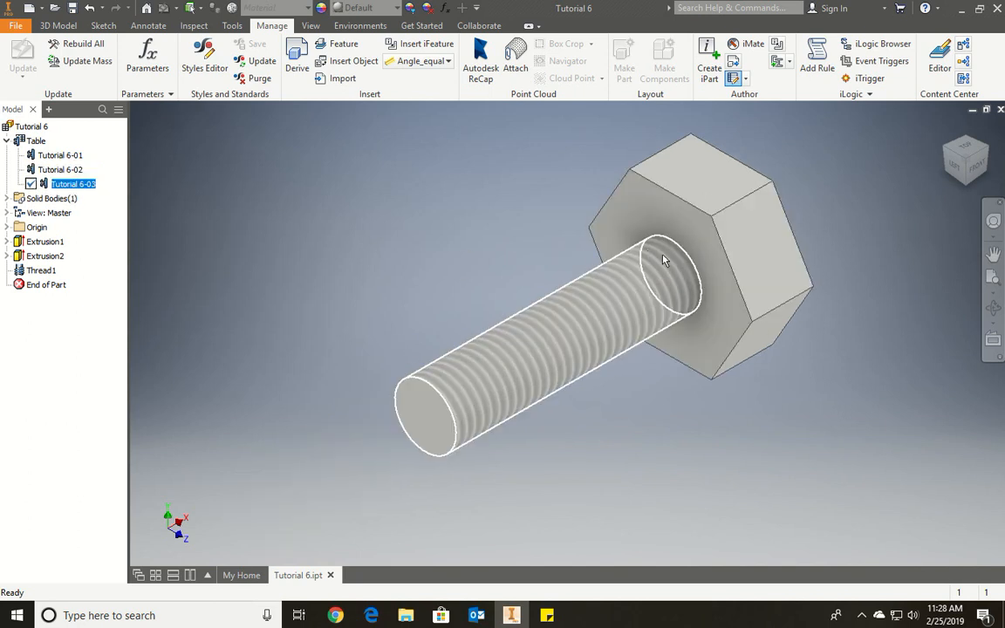
click(861, 615)
click(835, 587)
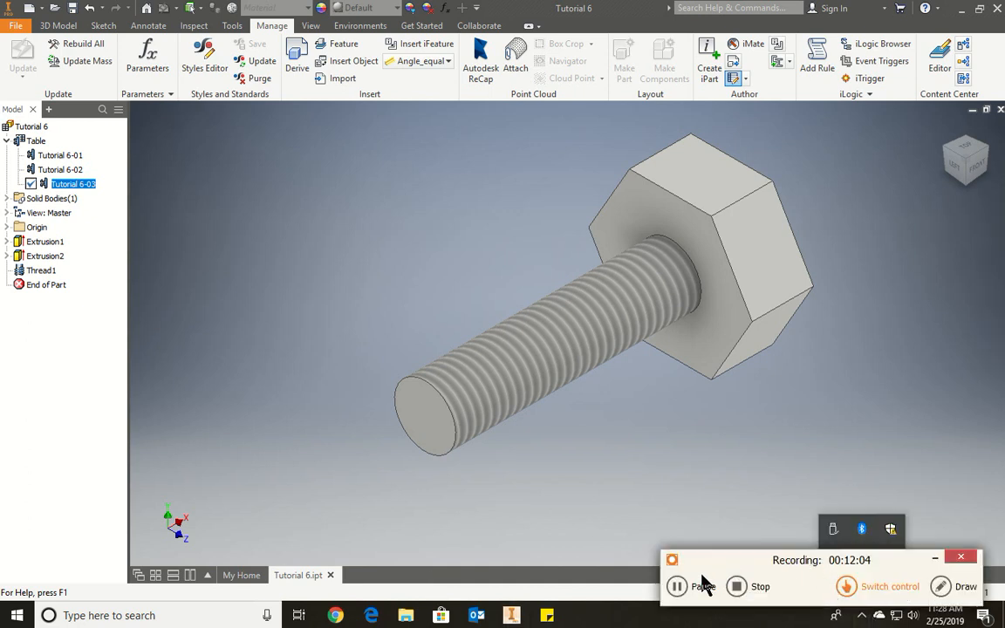